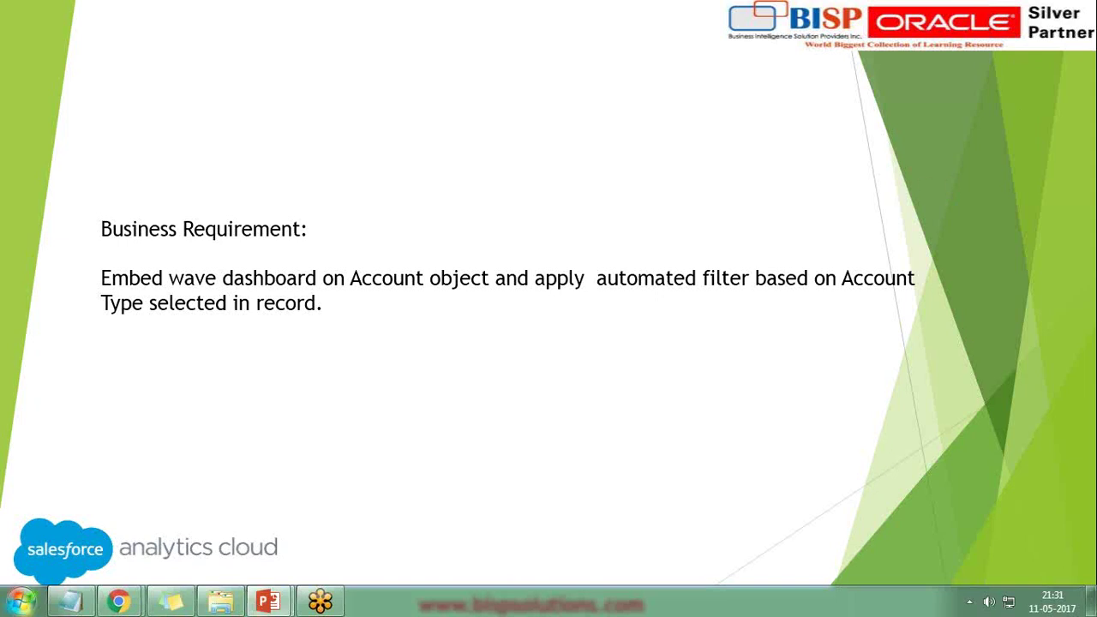
Step: Open the Abbott358 Inc account and mark its Type value, Customer, in Account Detail
mouse_move(119, 602)
click(245, 548)
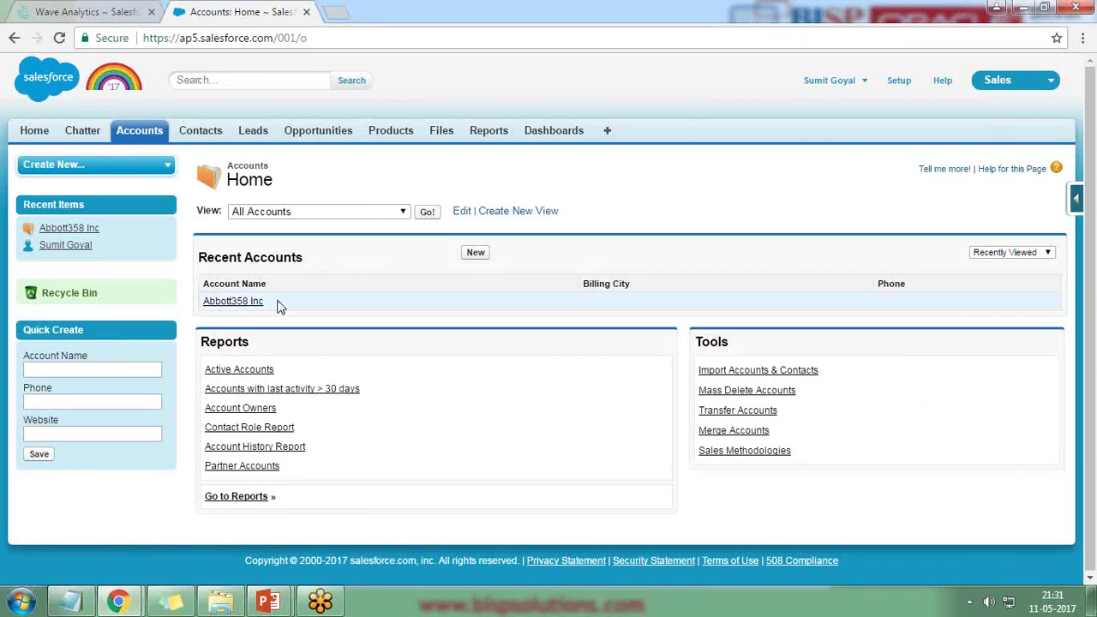
click(234, 305)
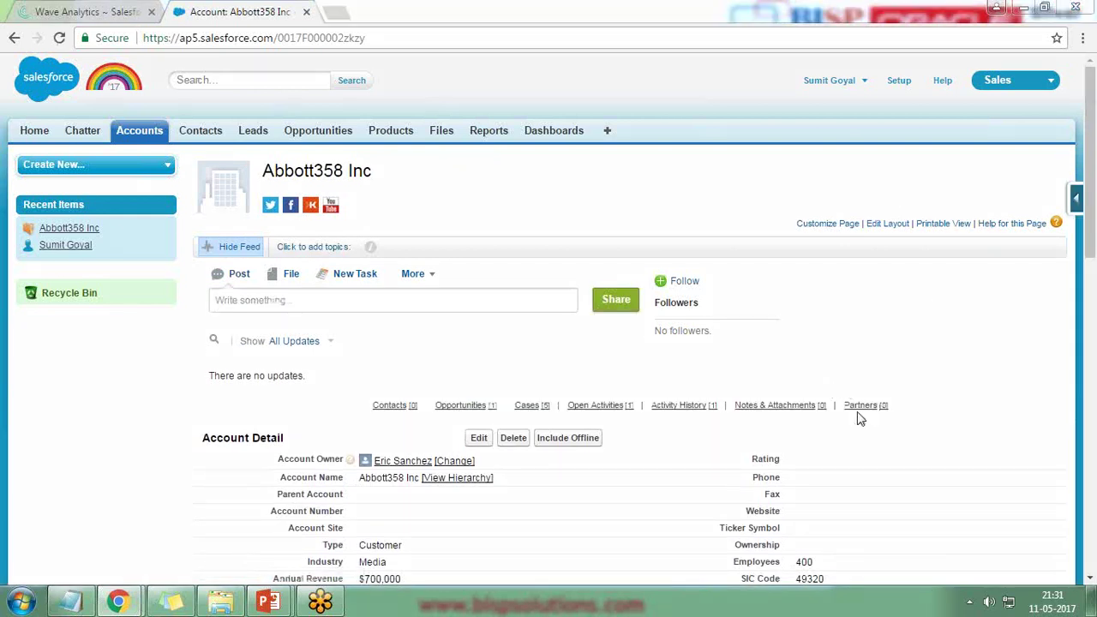
scroll(1081, 237, down, 4)
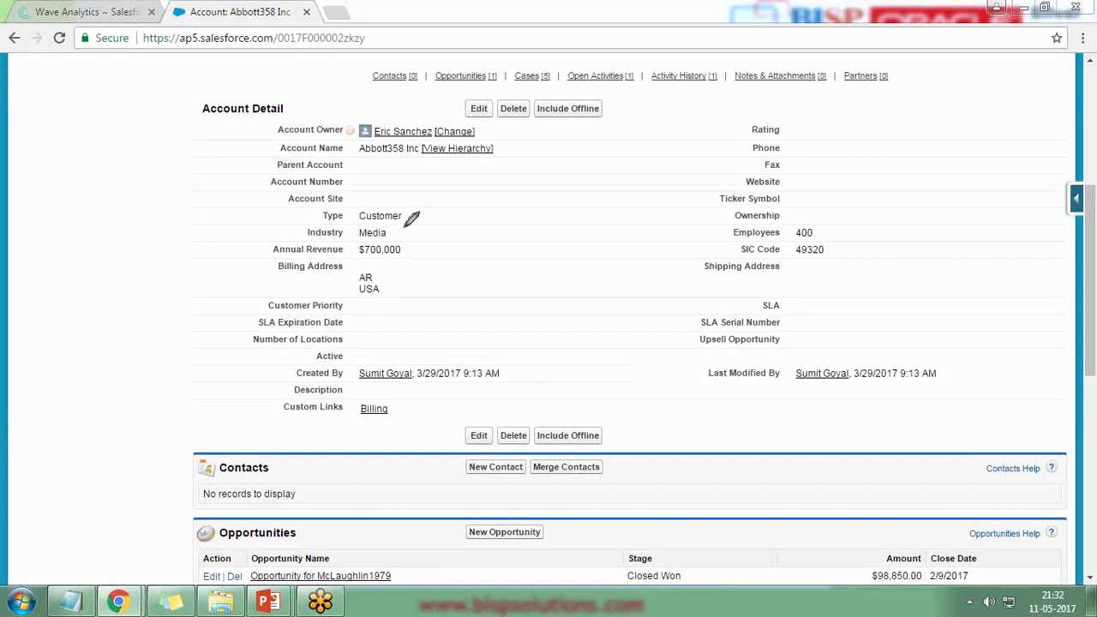
mouse_move(417, 203)
mouse_down()
mouse_move(310, 210)
mouse_move(338, 228)
mouse_move(431, 224)
mouse_move(412, 203)
mouse_move(311, 207)
mouse_up()
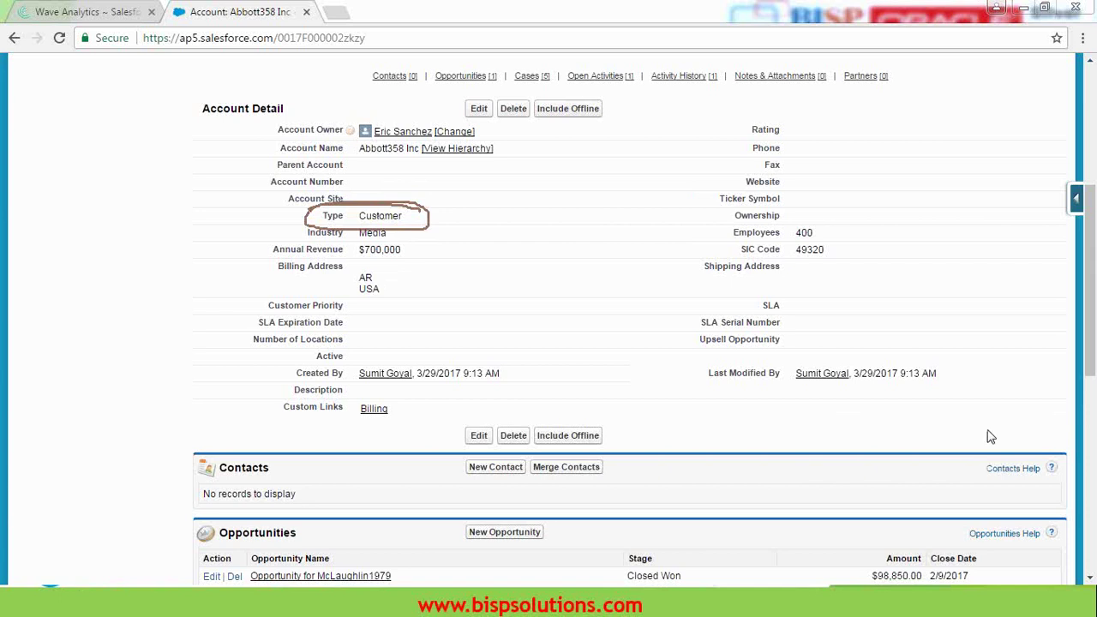
Step: Inline-edit the Type field and review its picklist values twice, leaving Customer selected
double_click(390, 217)
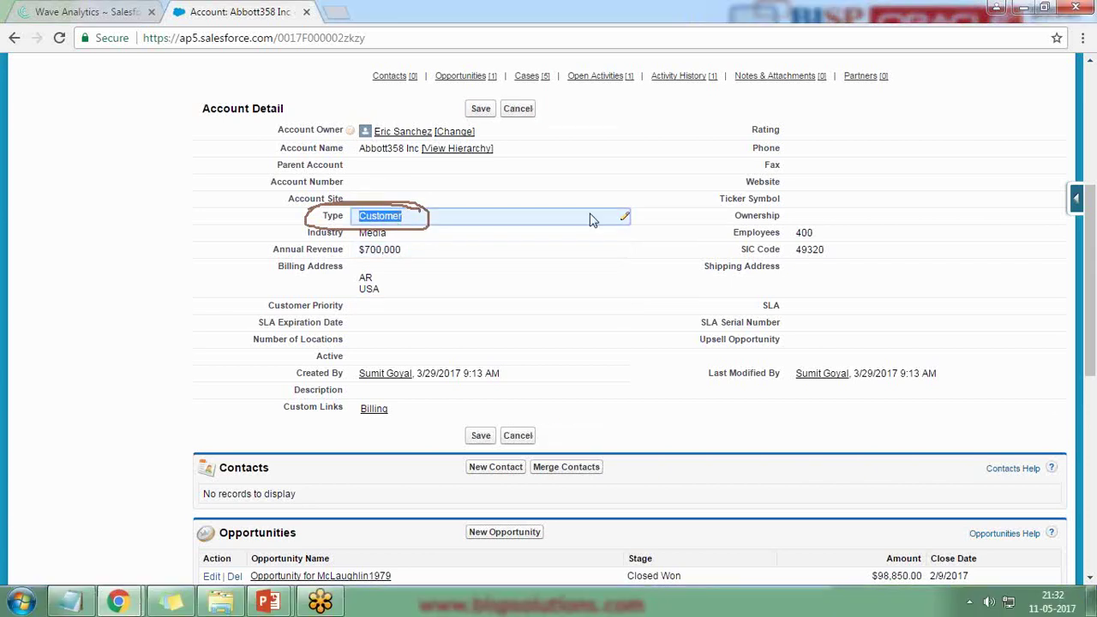
click(401, 218)
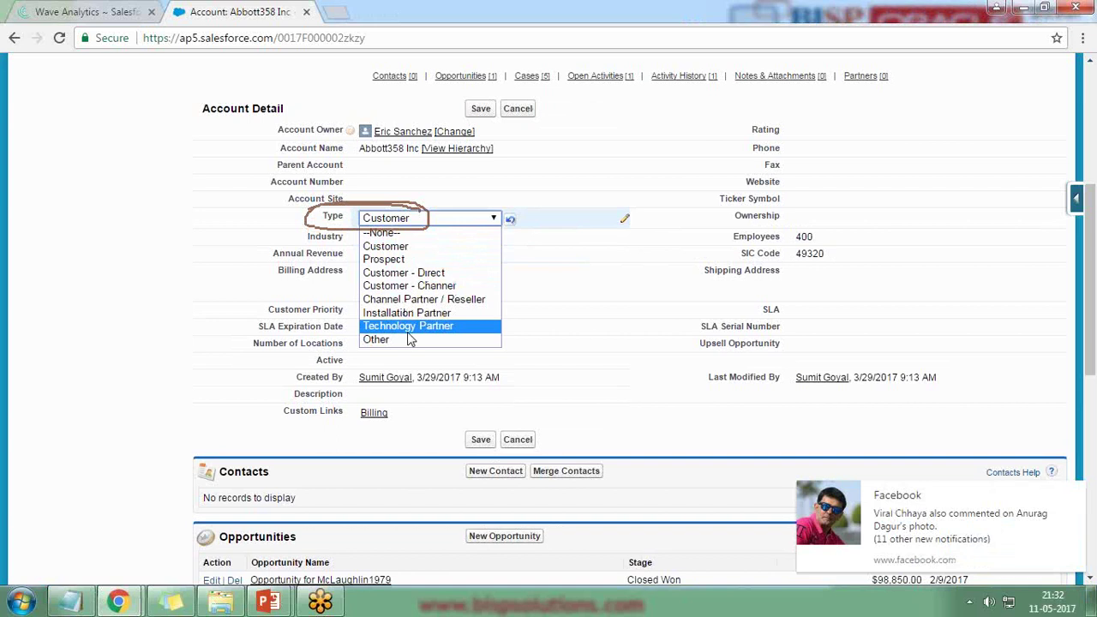
click(1073, 492)
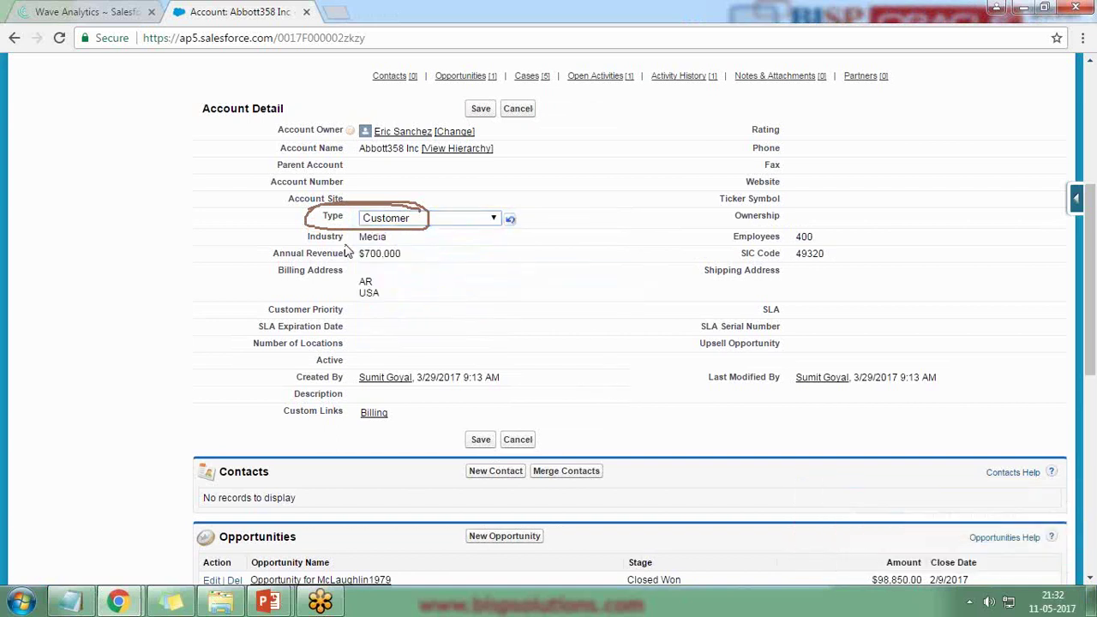
click(447, 219)
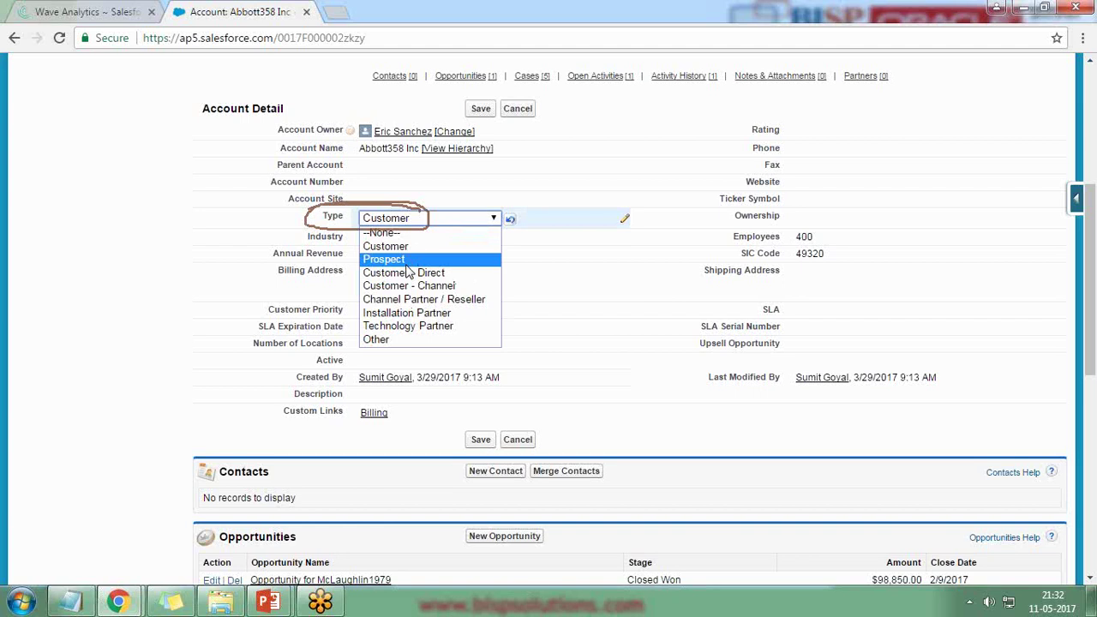
click(893, 457)
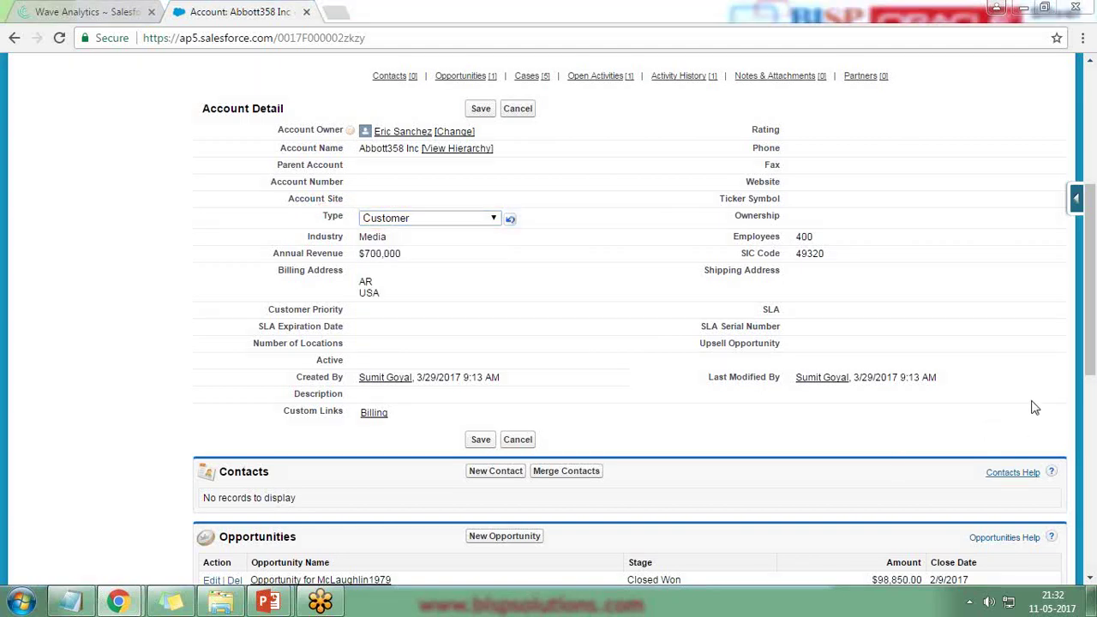
Step: Switch to Wave Analytics and dismiss the app list to reveal the Account Dashboard
click(75, 10)
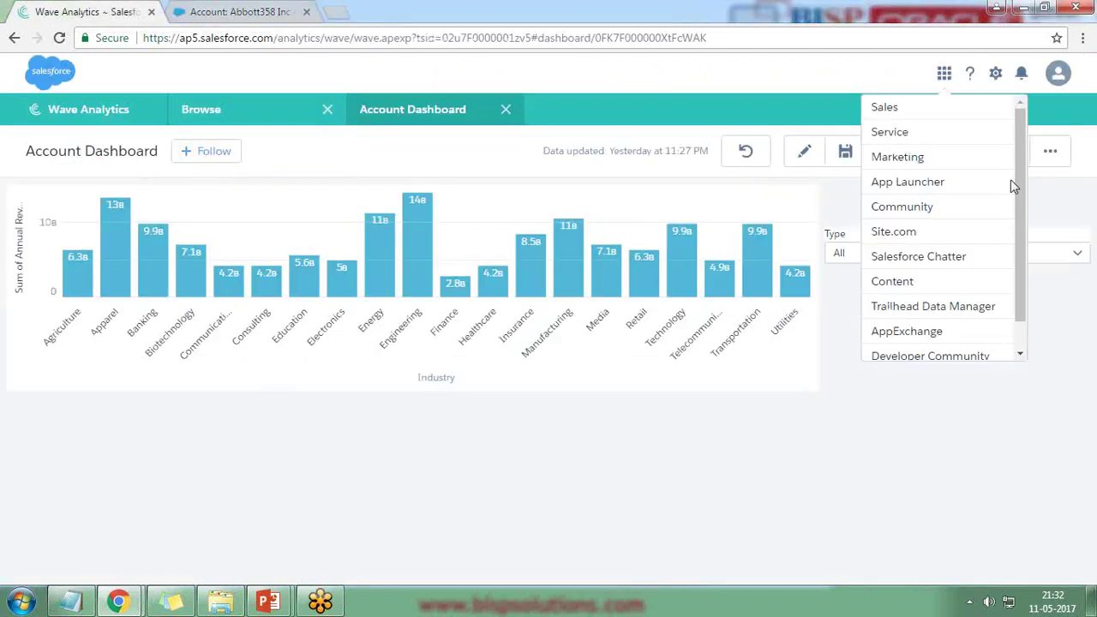
click(848, 63)
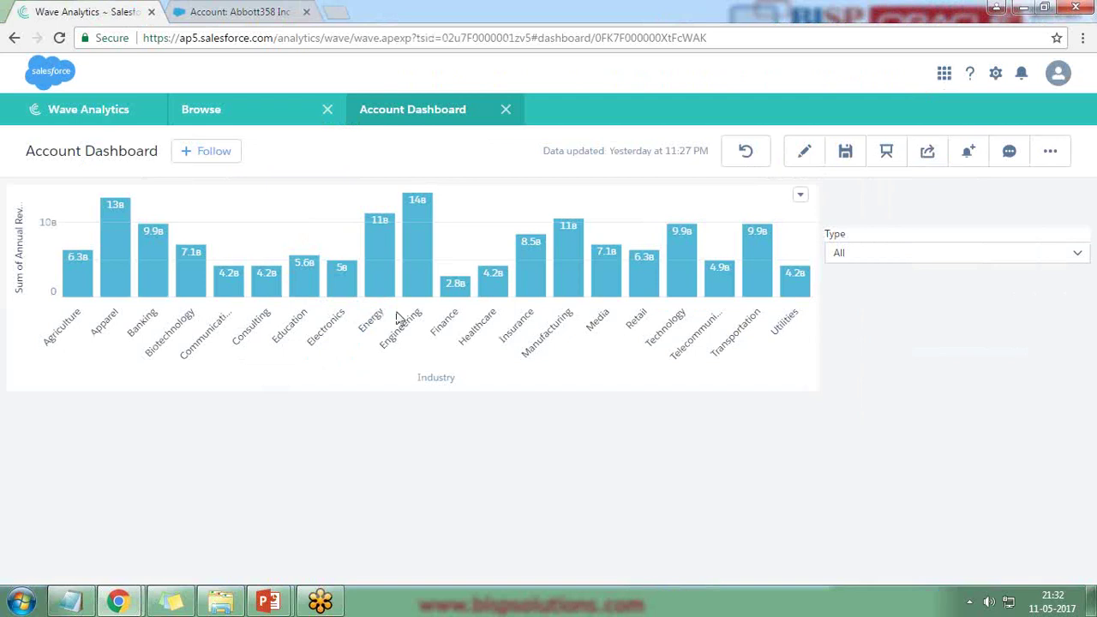
mouse_move(94, 297)
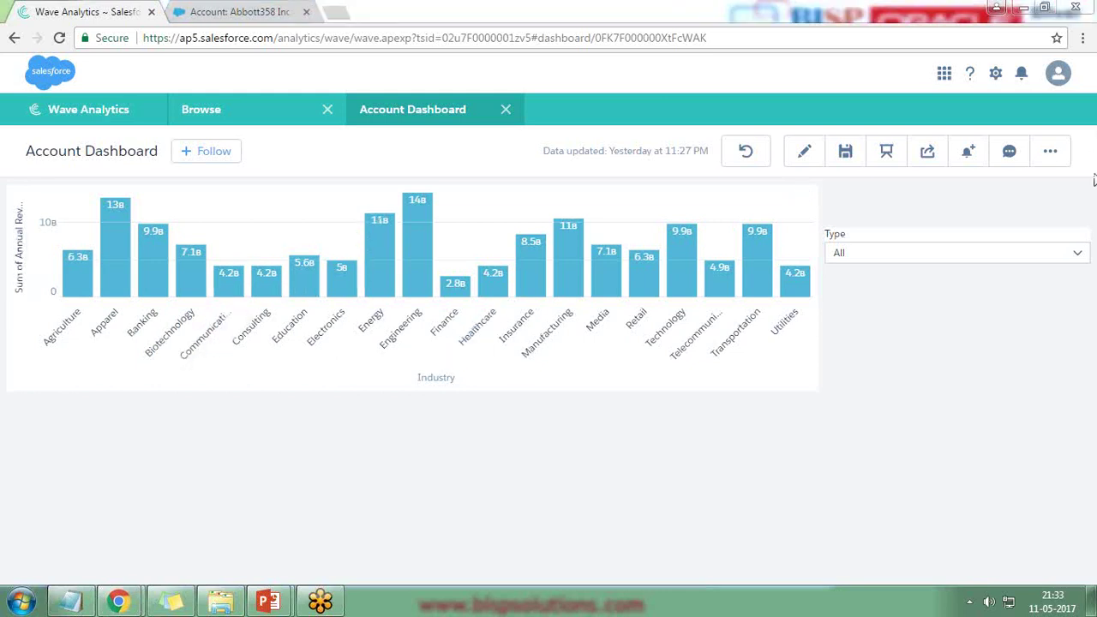
click(860, 255)
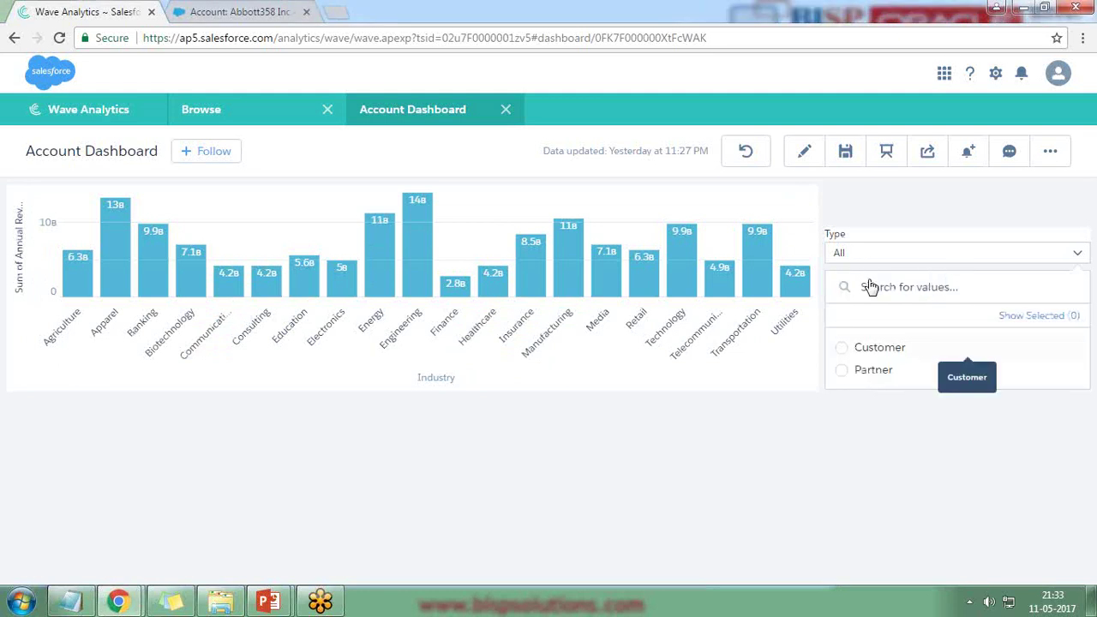
click(879, 353)
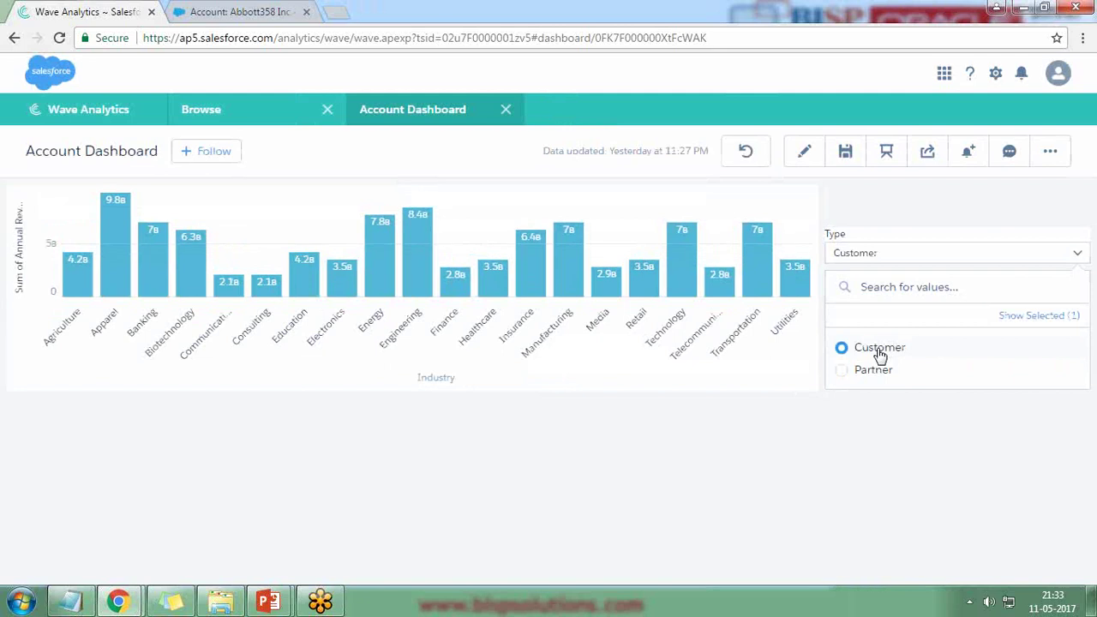
click(880, 353)
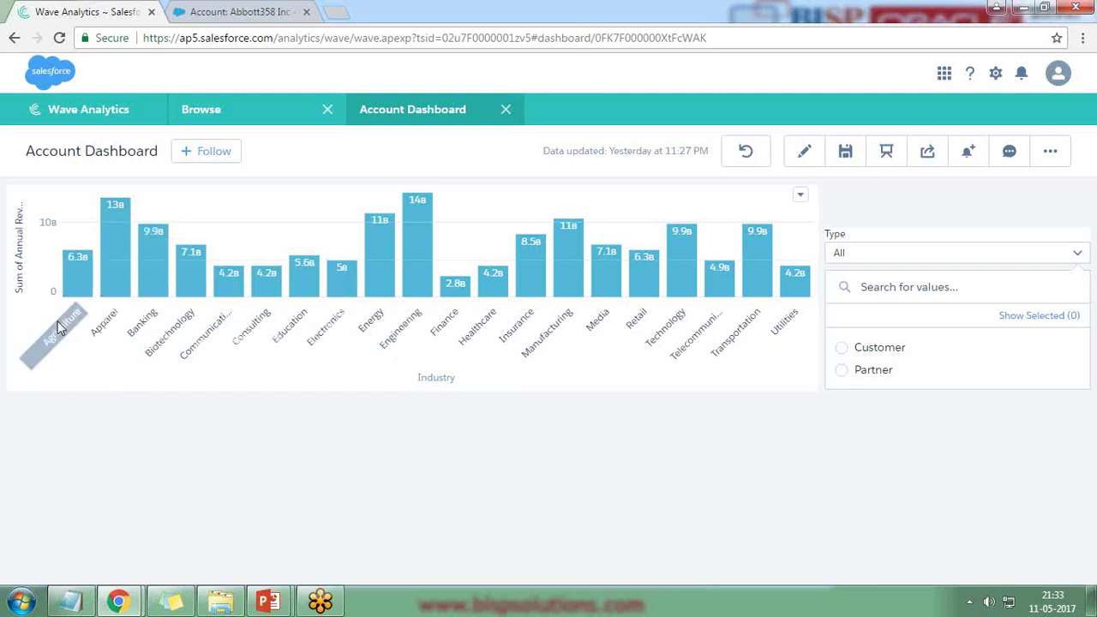
mouse_move(71, 276)
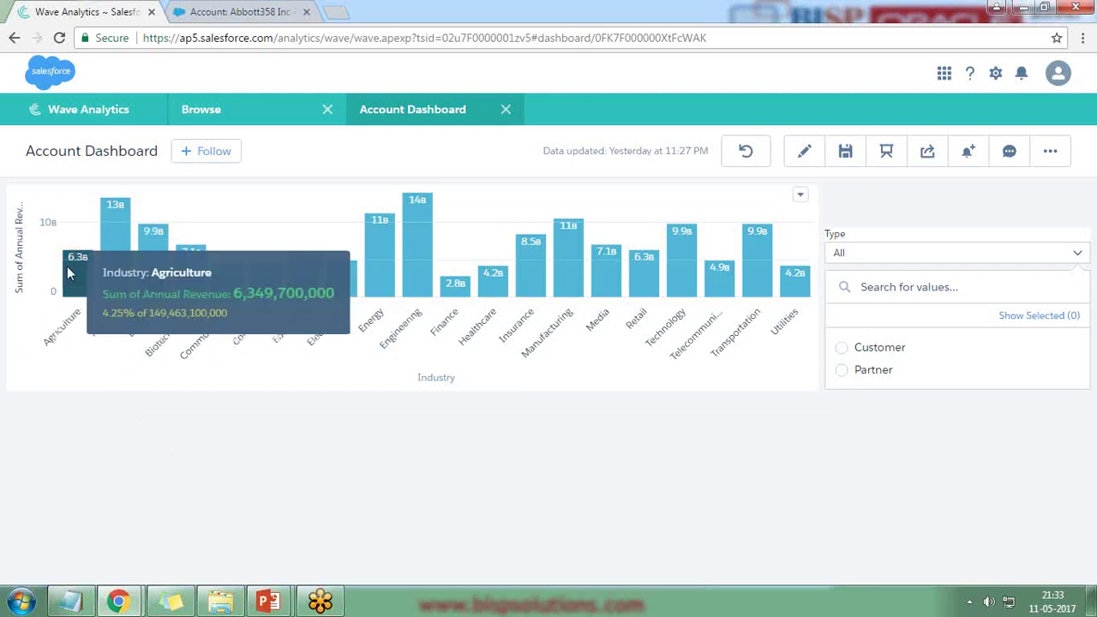
click(870, 352)
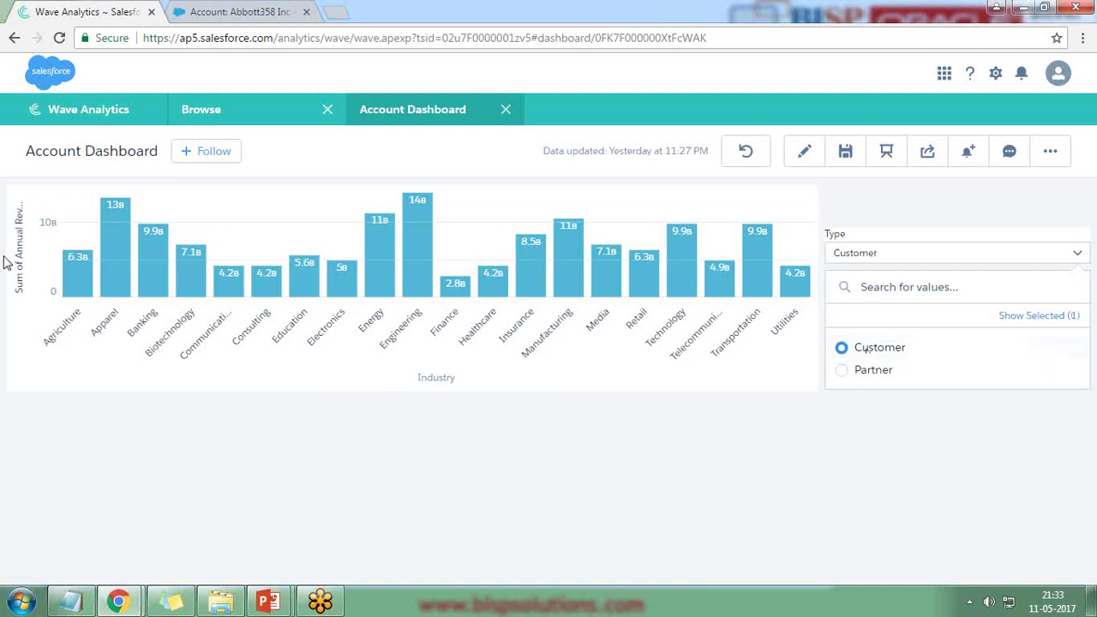
mouse_move(70, 272)
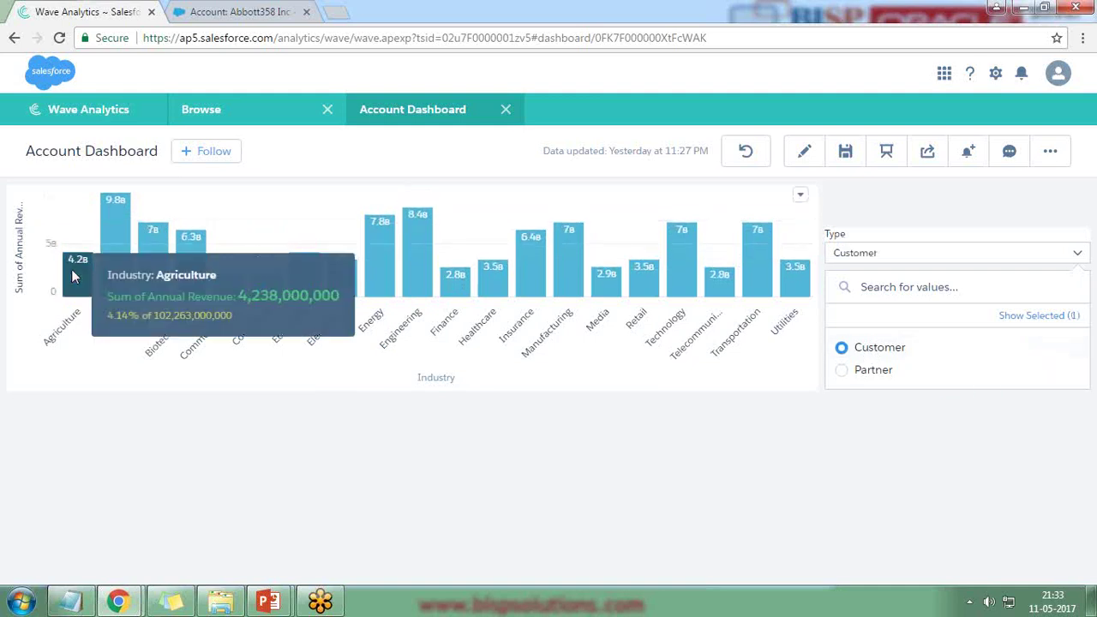
click(843, 371)
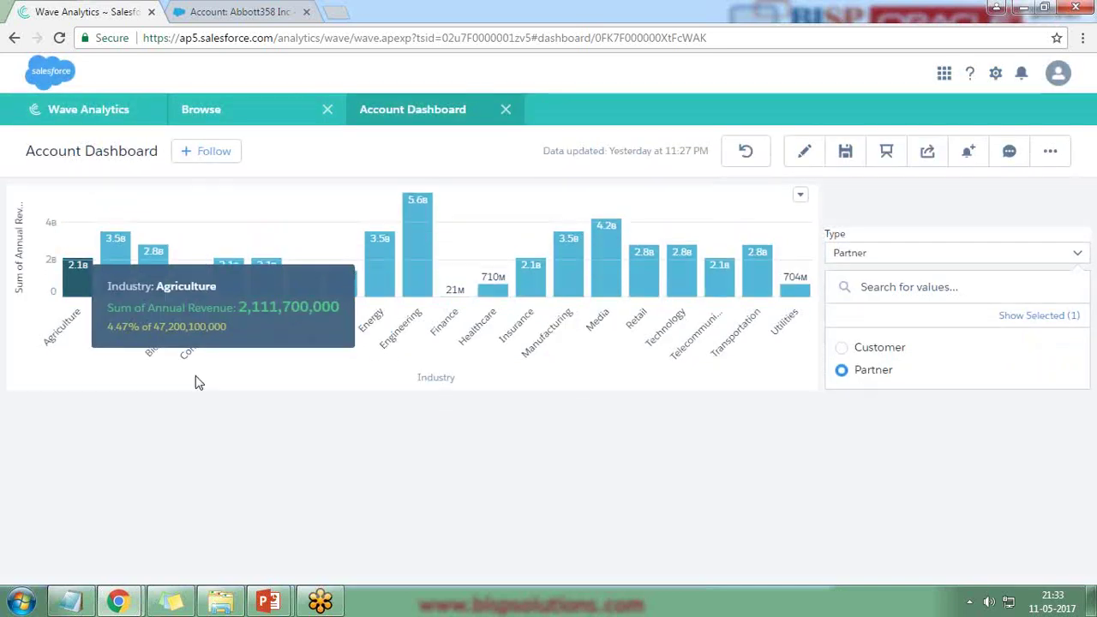
click(842, 374)
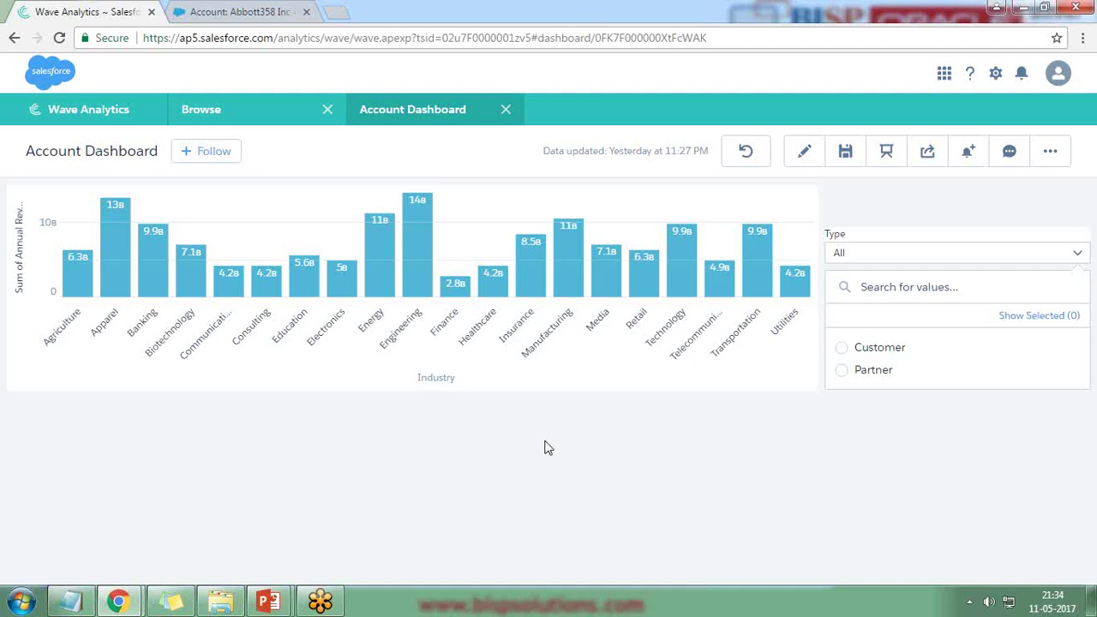
Step: Open Edit Layout from the Abbott358 Inc record, then go back to the Wave Analytics dashboard
click(212, 10)
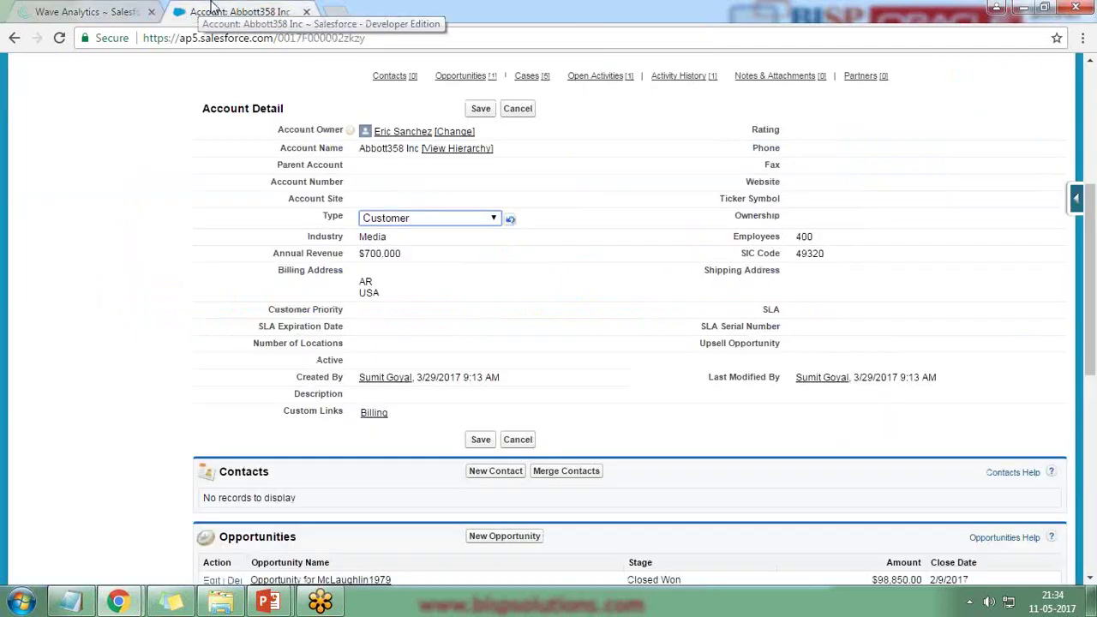
scroll(462, 333, up, 4)
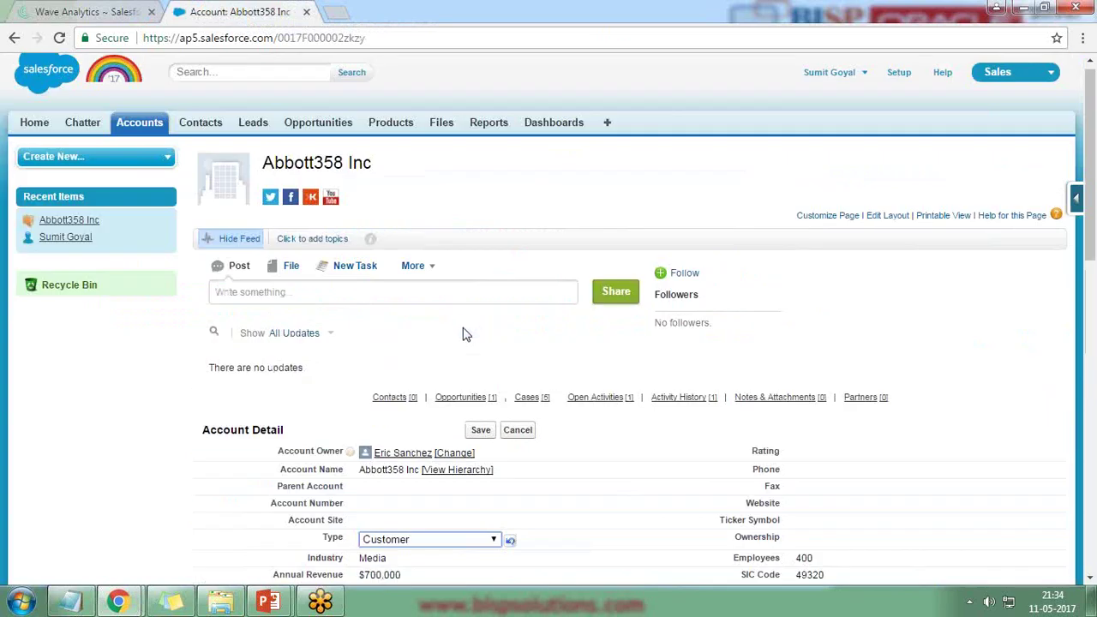
click(875, 221)
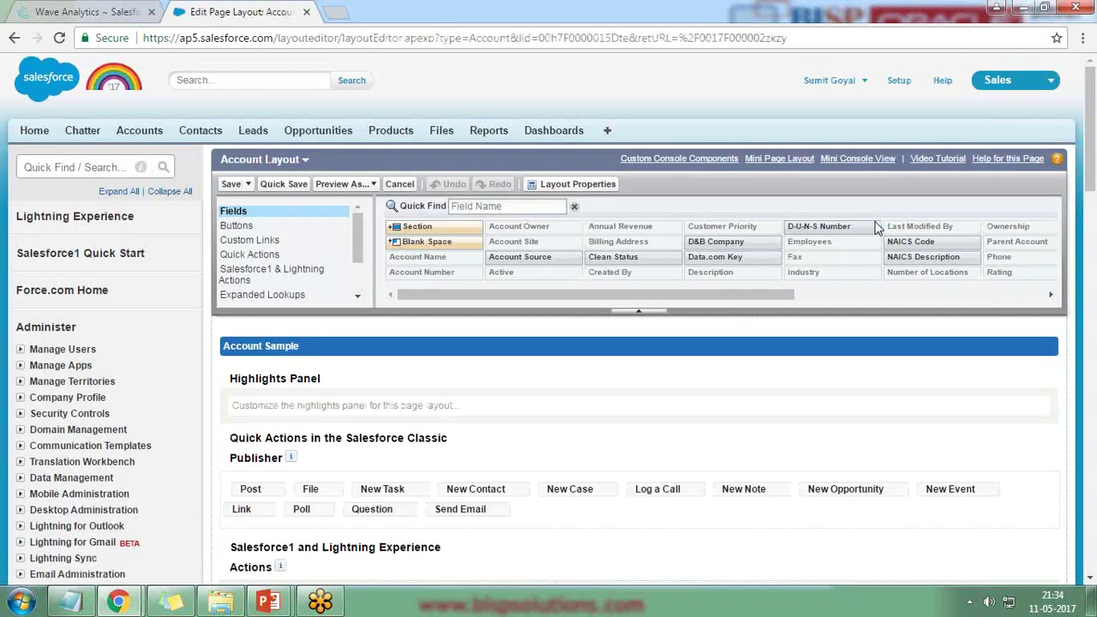
click(69, 7)
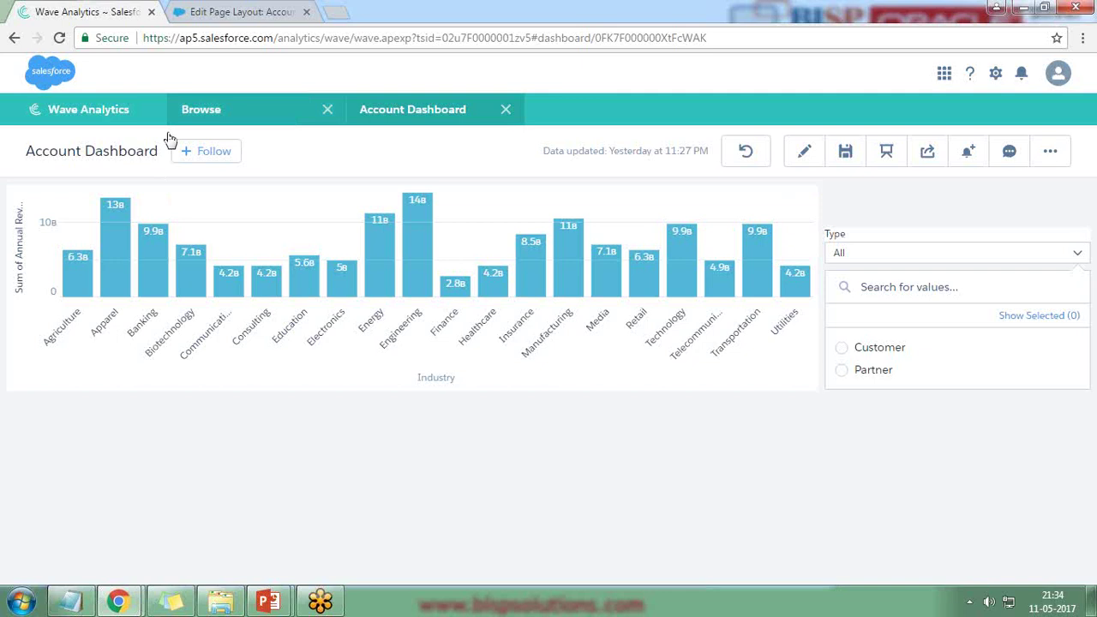
Step: Locate the Account Dashboard through Wave Analytics home and Browse All
click(98, 117)
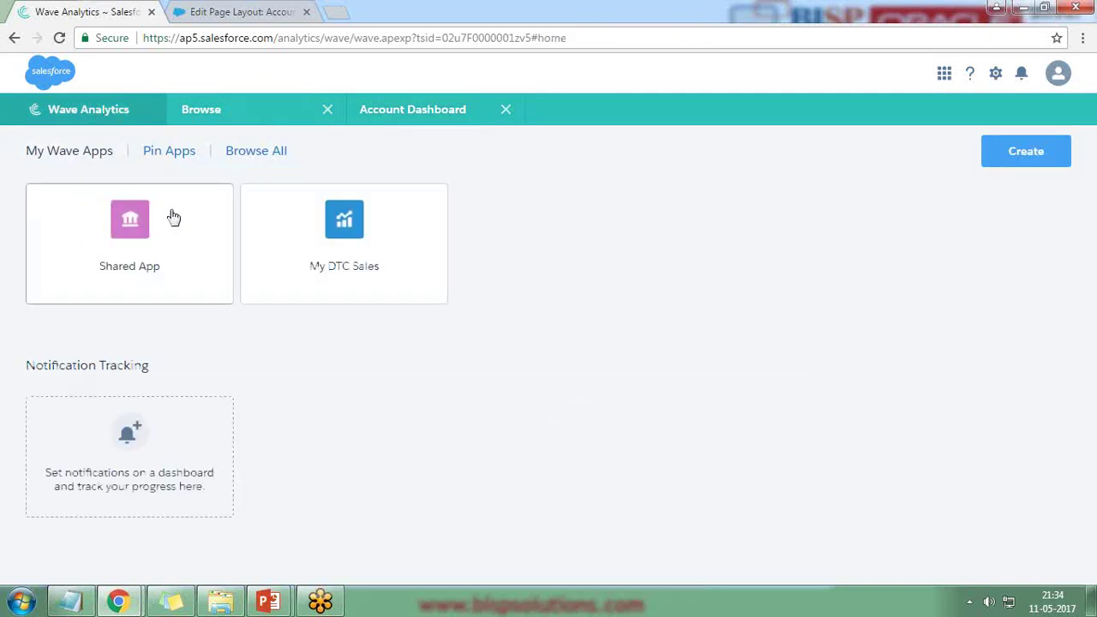
click(224, 150)
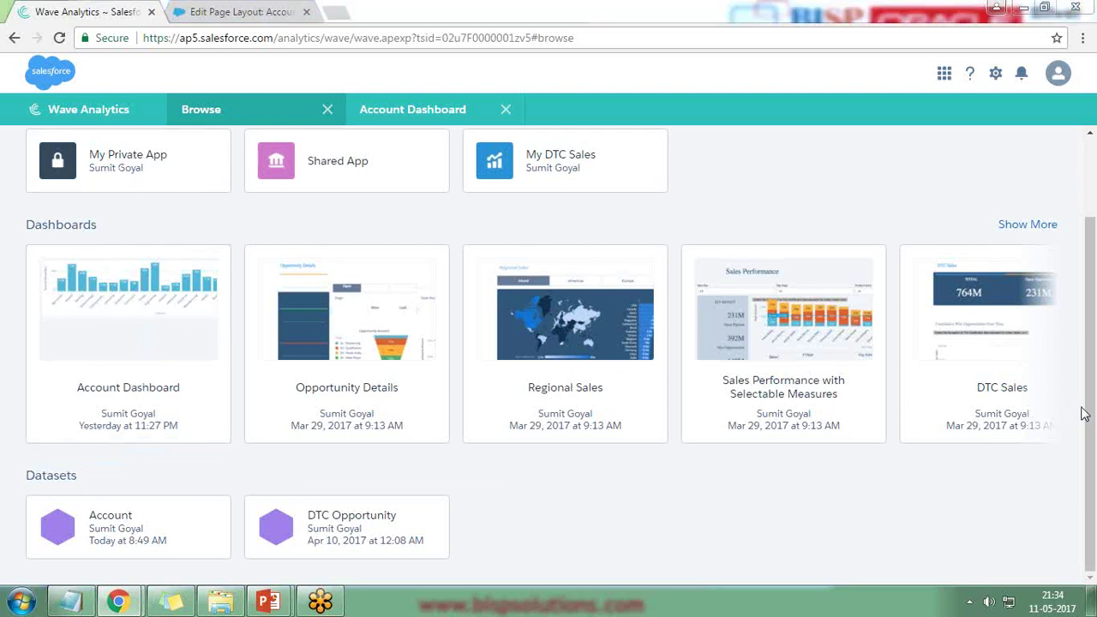
click(142, 311)
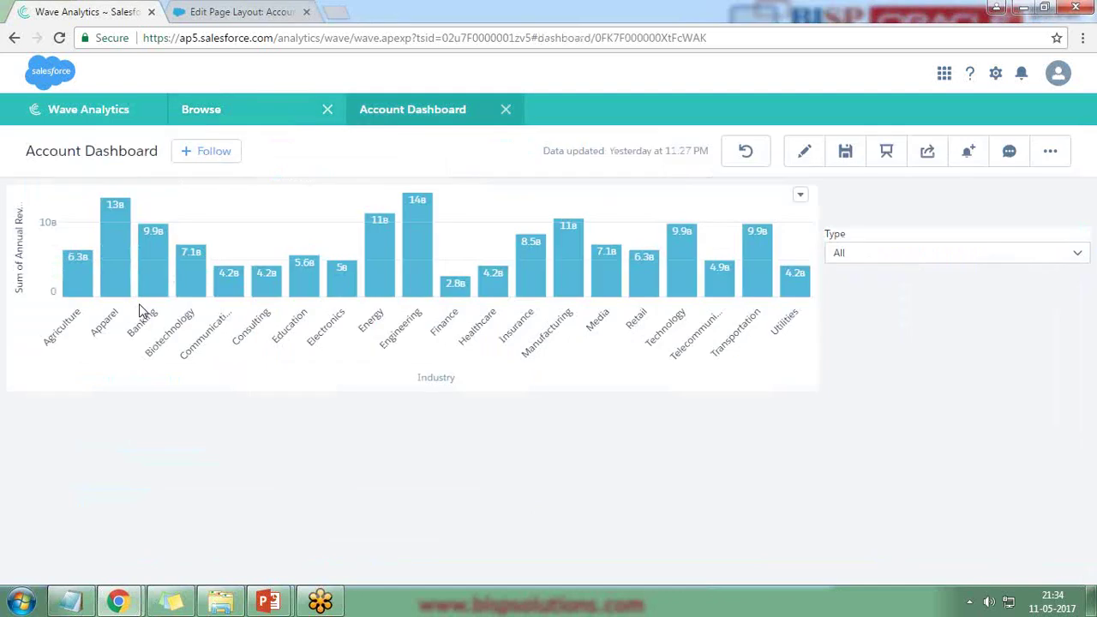
Step: In the Account layout editor, bring up the Wave Analytics Assets palette
click(224, 12)
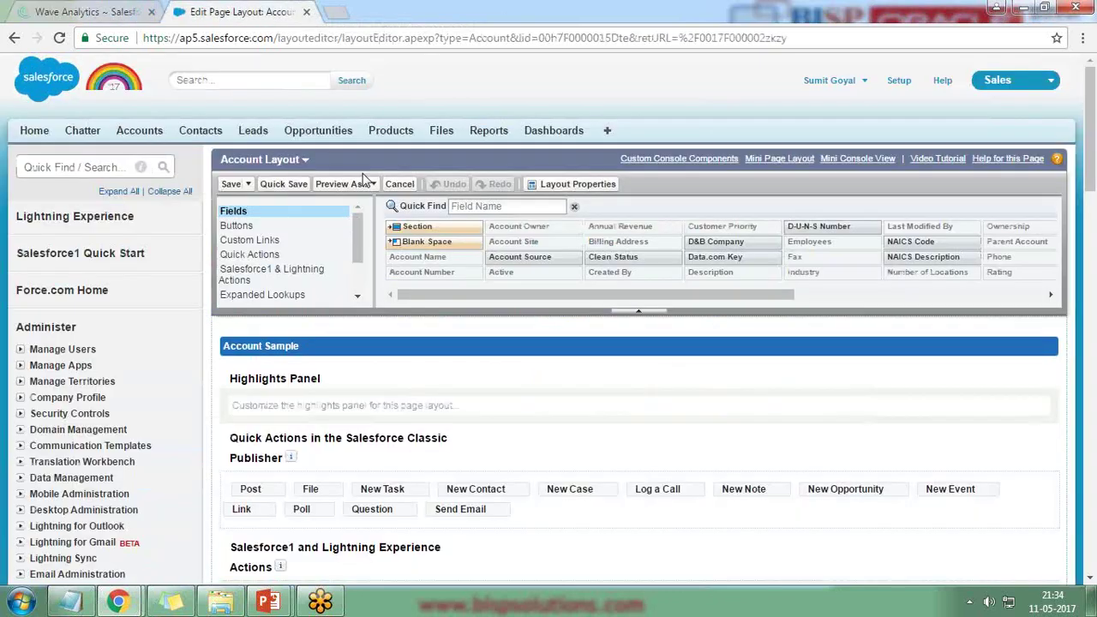
scroll(91, 182, down, 10)
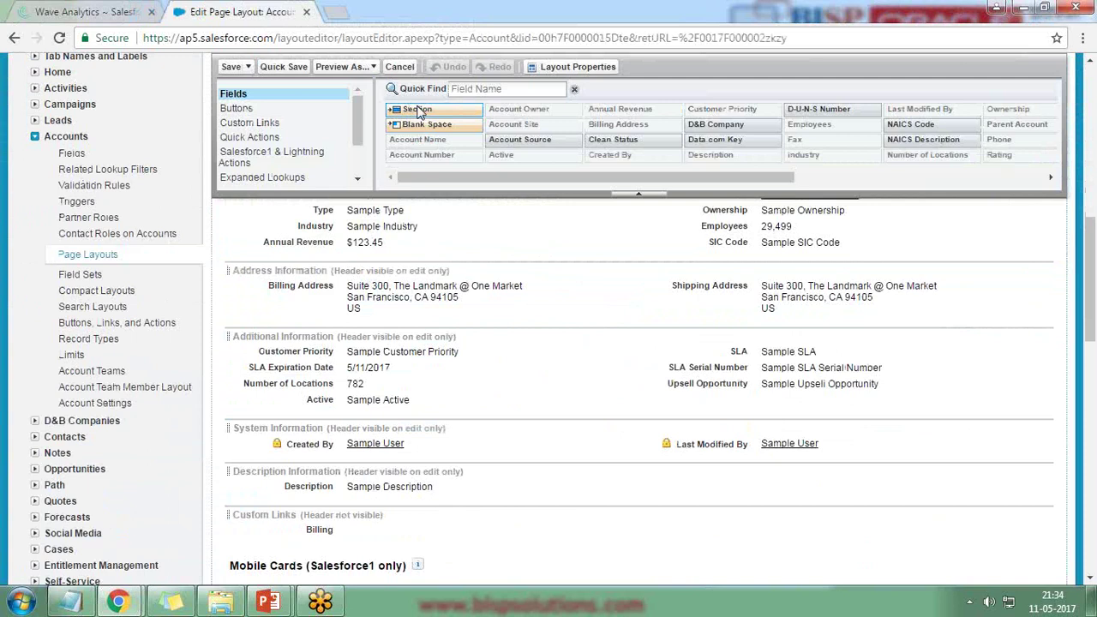
drag(353, 126, 357, 168)
click(282, 164)
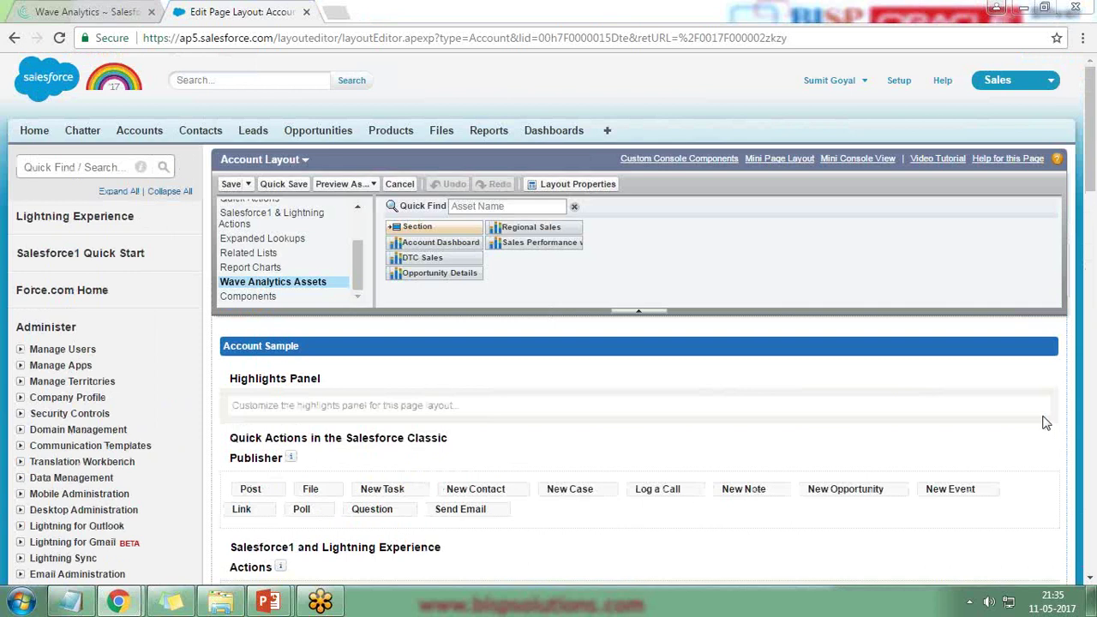
mouse_move(383, 224)
mouse_down()
mouse_move(415, 254)
mouse_move(489, 254)
mouse_move(490, 224)
mouse_move(396, 227)
mouse_up()
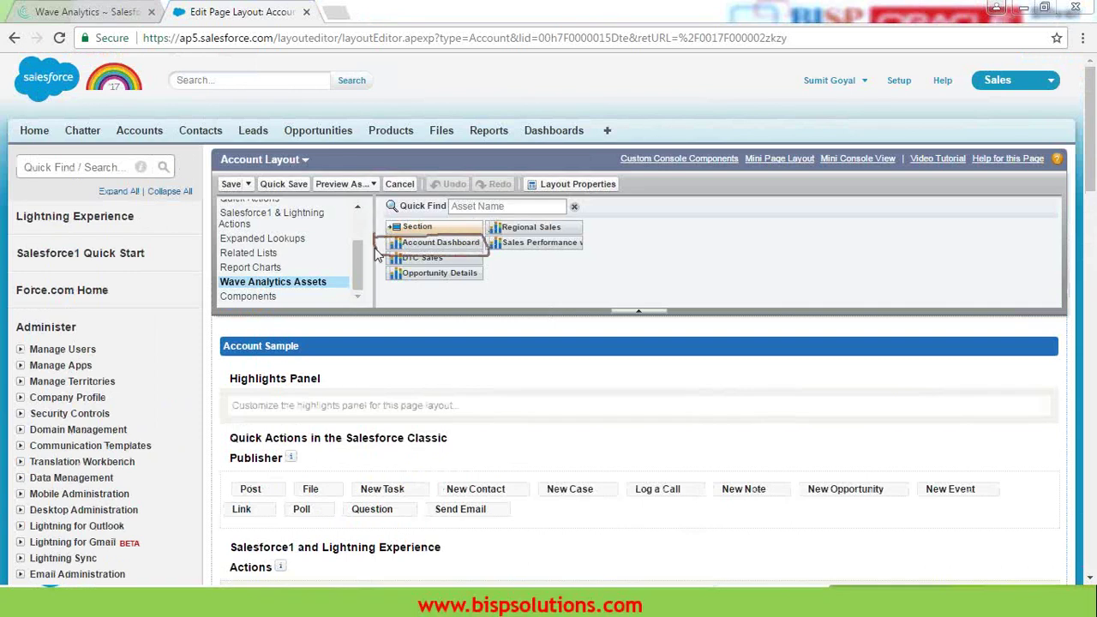
key(Escape)
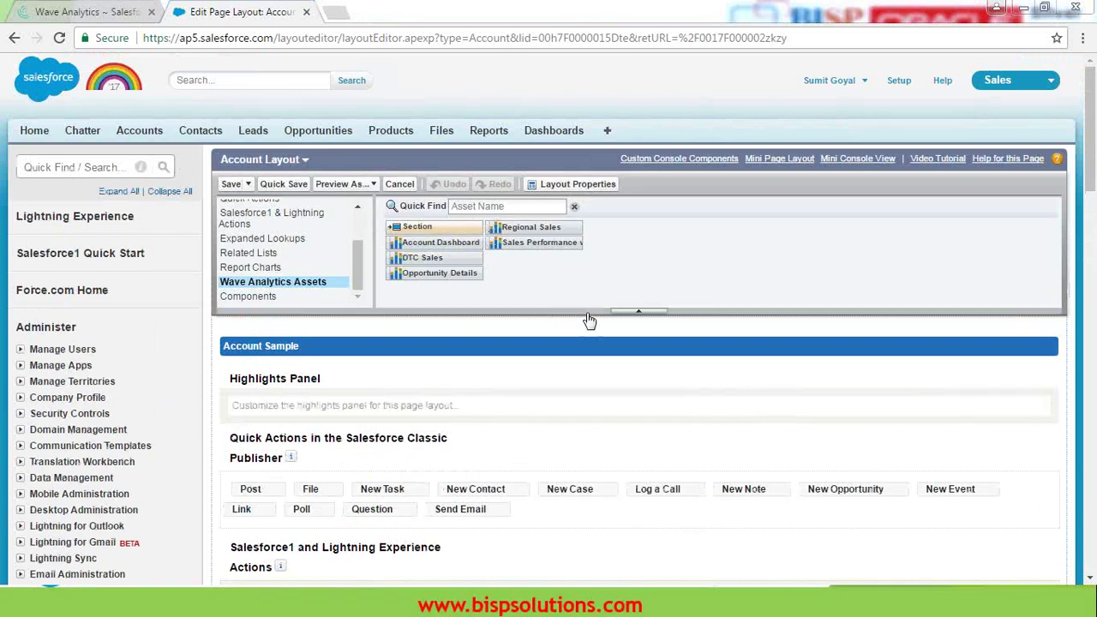
Step: Add a one-column section named 'Inline Dashboard' to the Account layout
scroll(497, 395, down, 2)
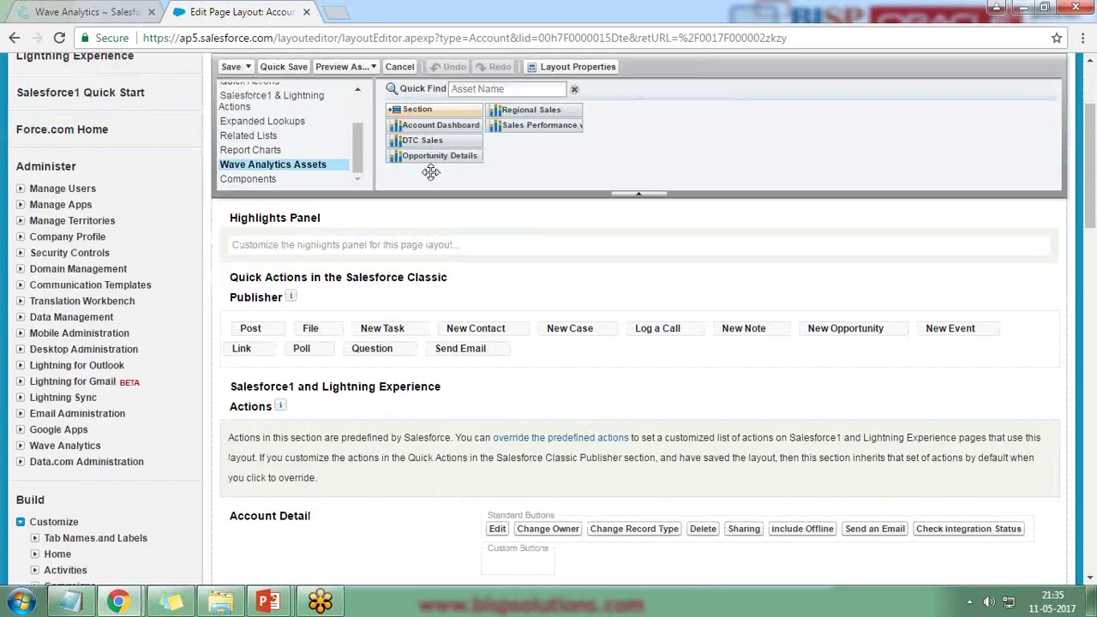
scroll(387, 140, down, 3)
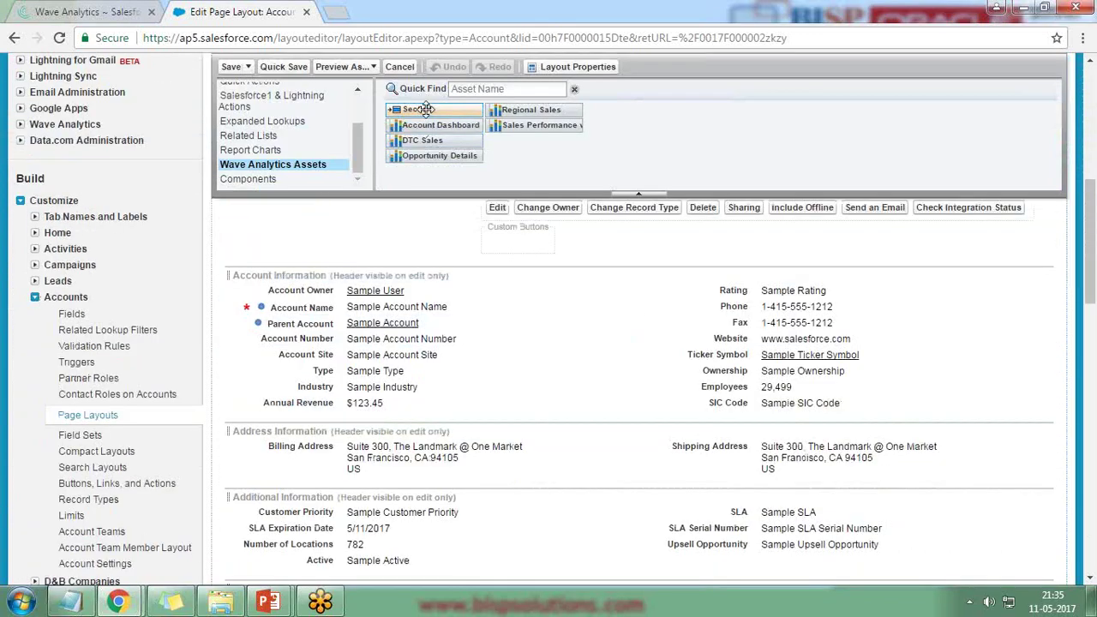
drag(416, 110, 382, 409)
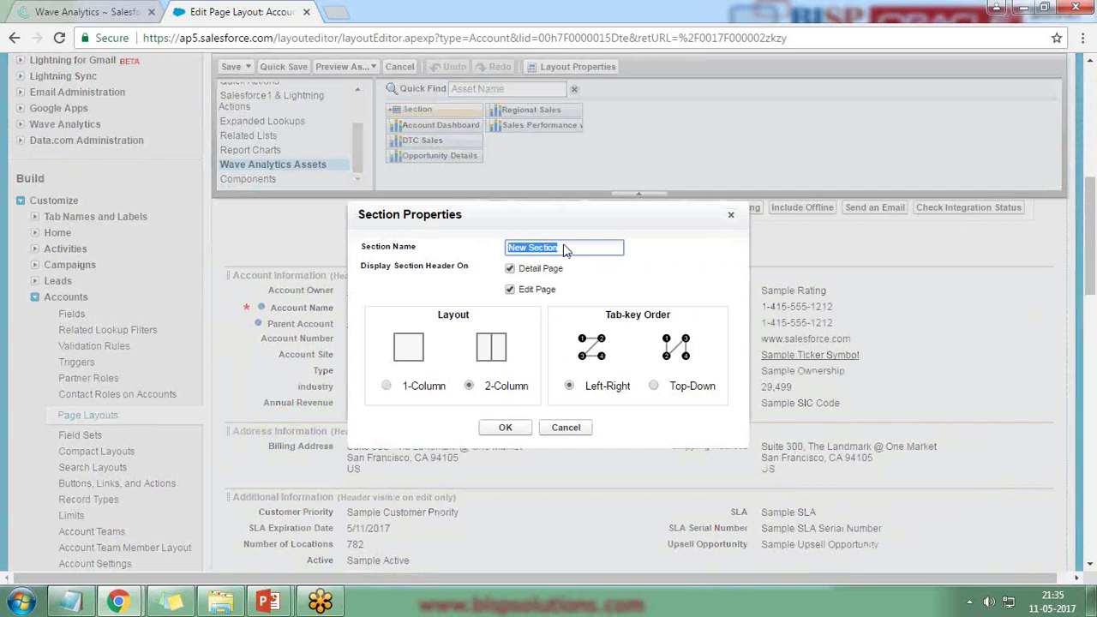
text(Inkl)
key(BackSpace)
key(BackSpace)
text(ine)
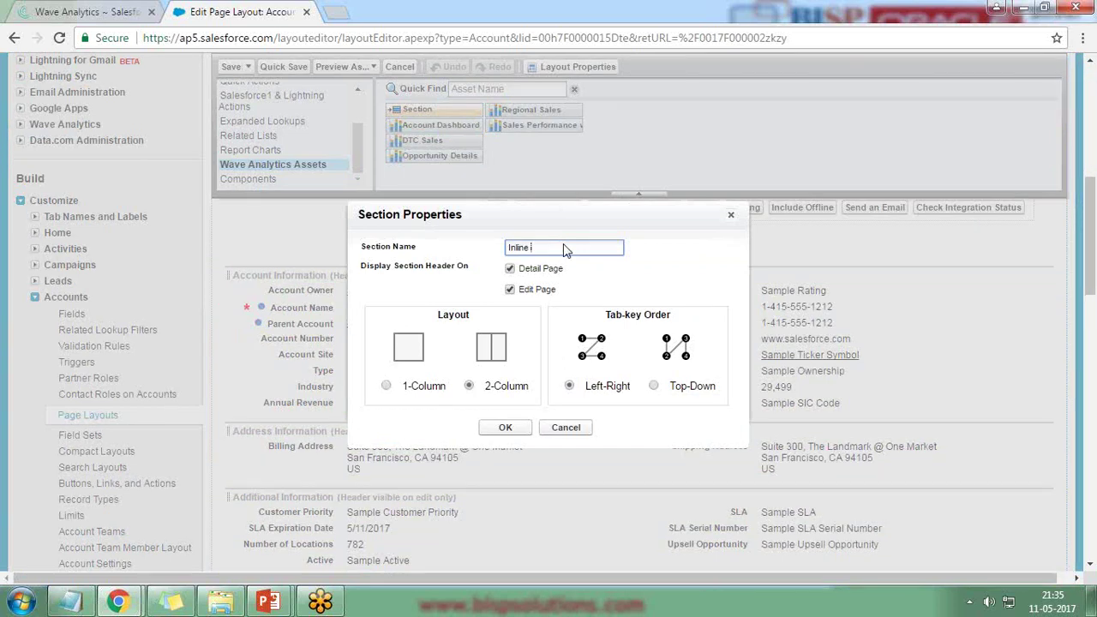
text(ine Dashb)
click(385, 385)
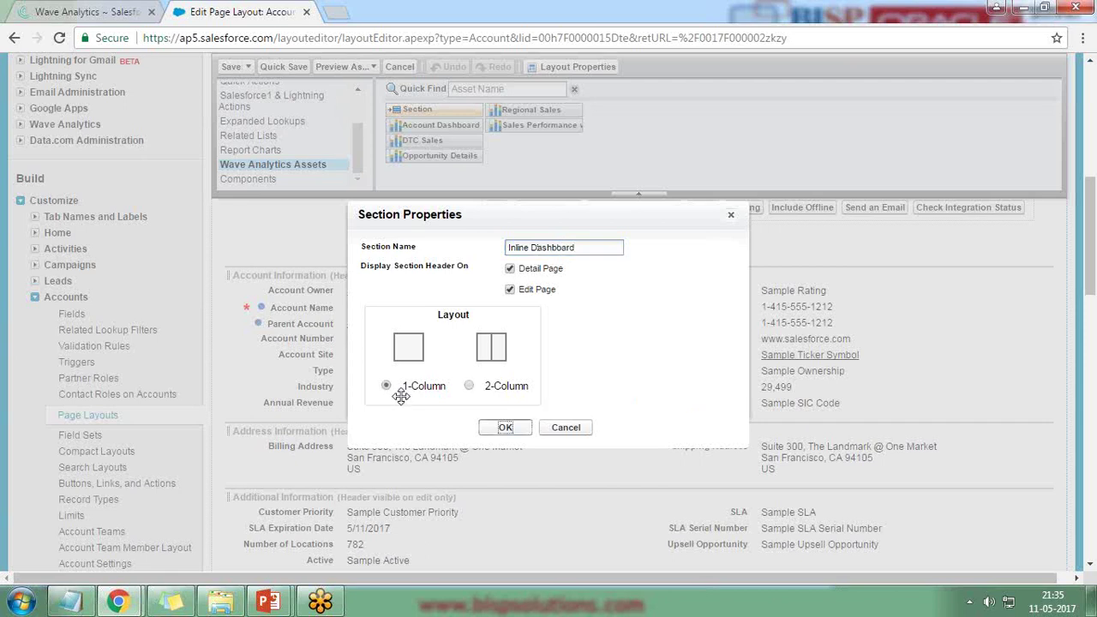
click(505, 427)
Step: Drop the Account Dashboard into the Inline Dashboard section and save the layout
drag(441, 126, 383, 440)
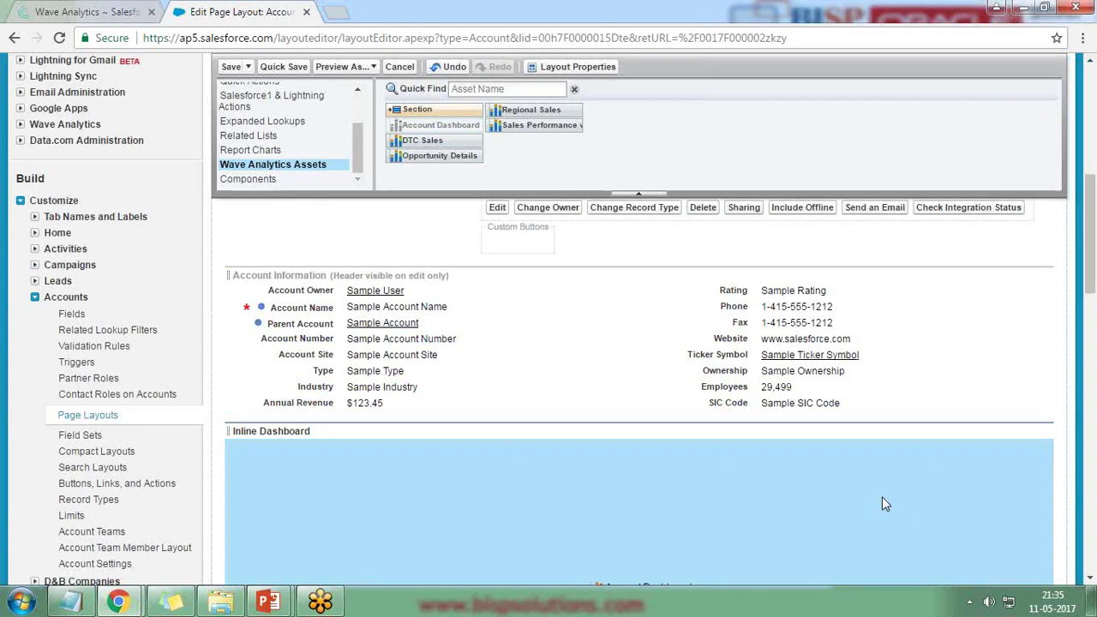
scroll(891, 458, down, 1)
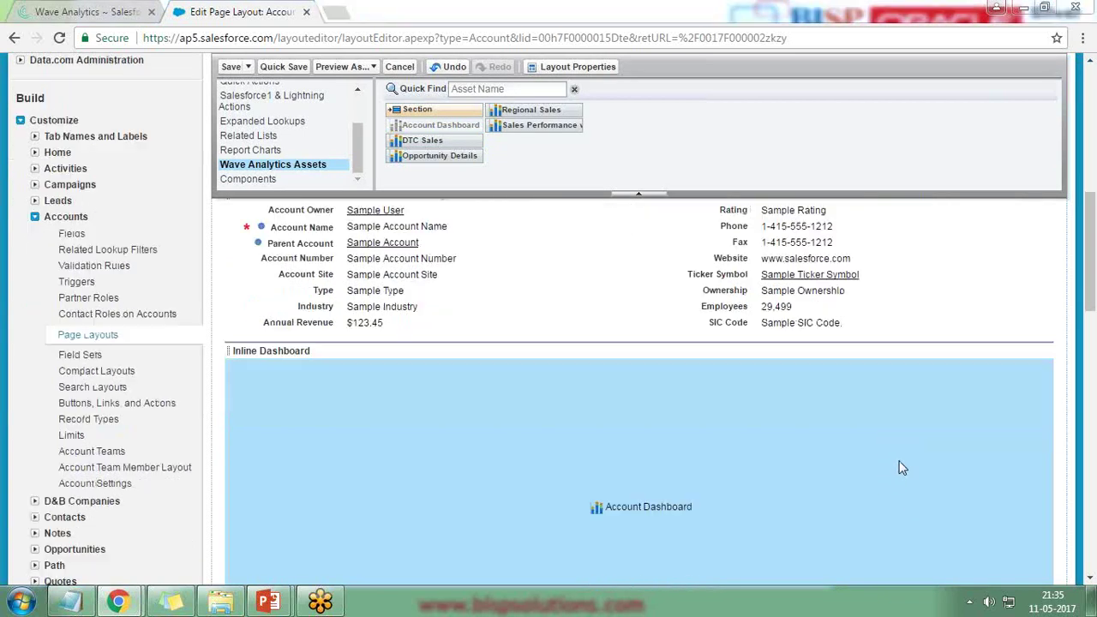
click(231, 67)
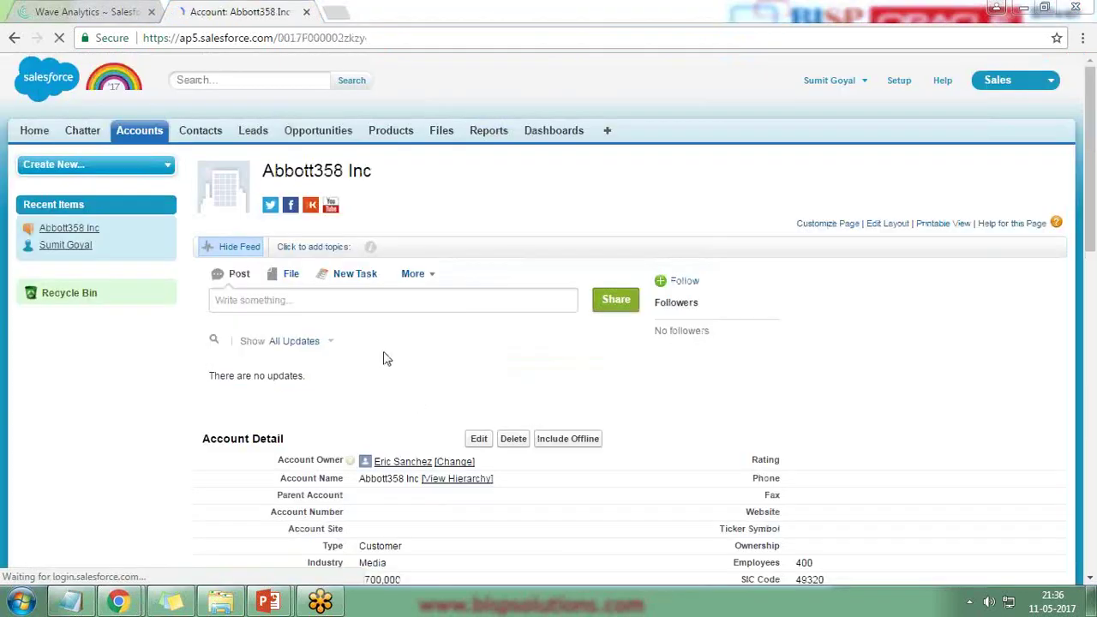
Step: Filter the embedded dashboard by Type Customer, then Partner, then back to All
scroll(382, 357, down, 6)
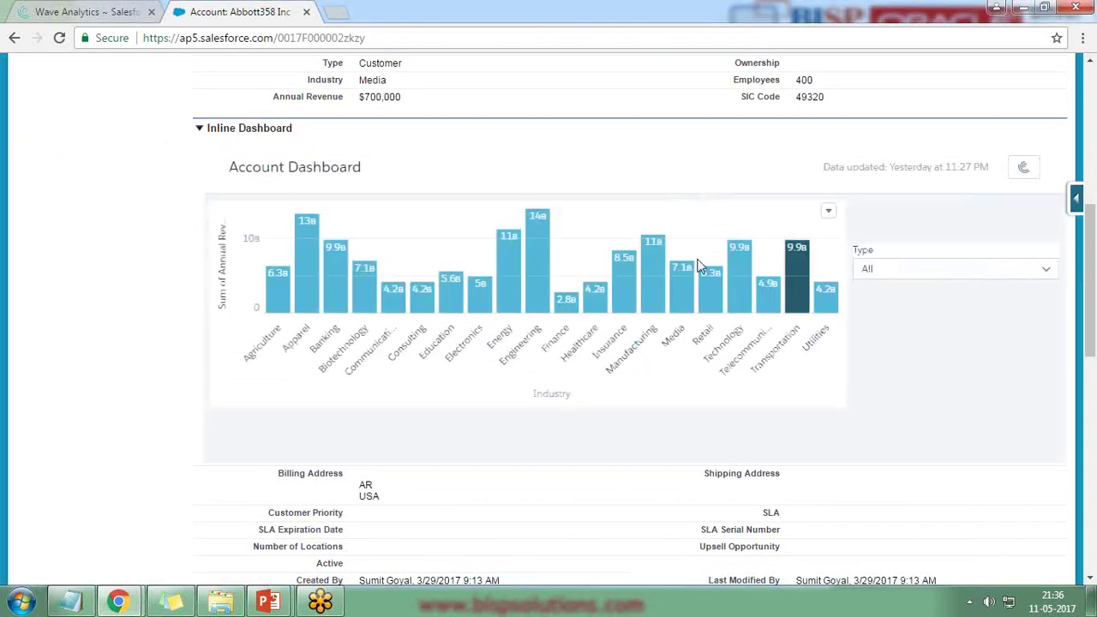
click(964, 271)
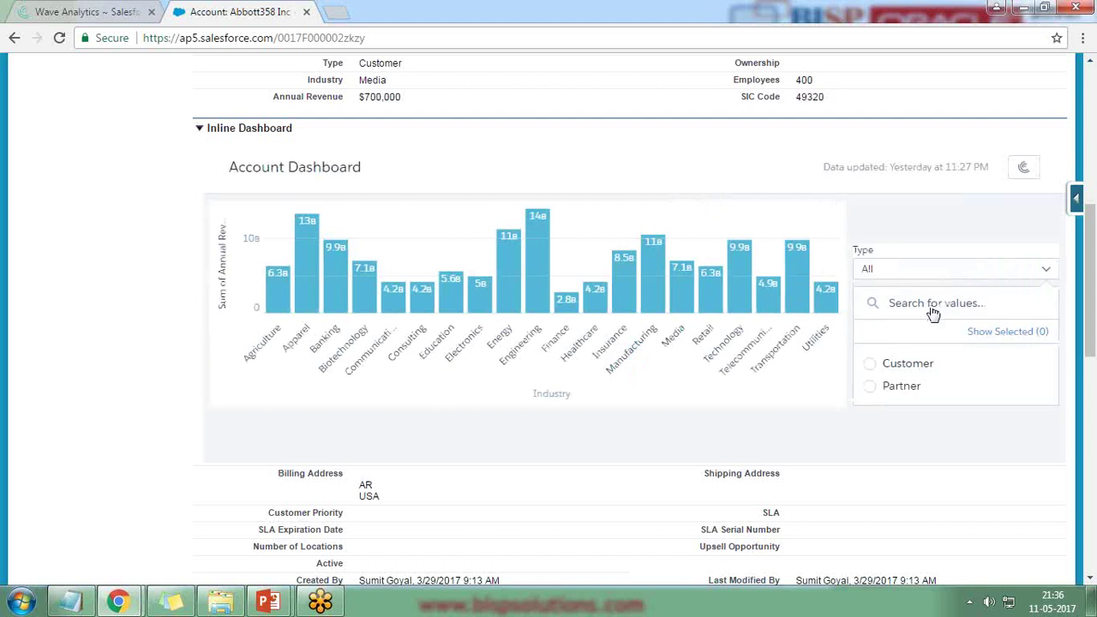
click(902, 369)
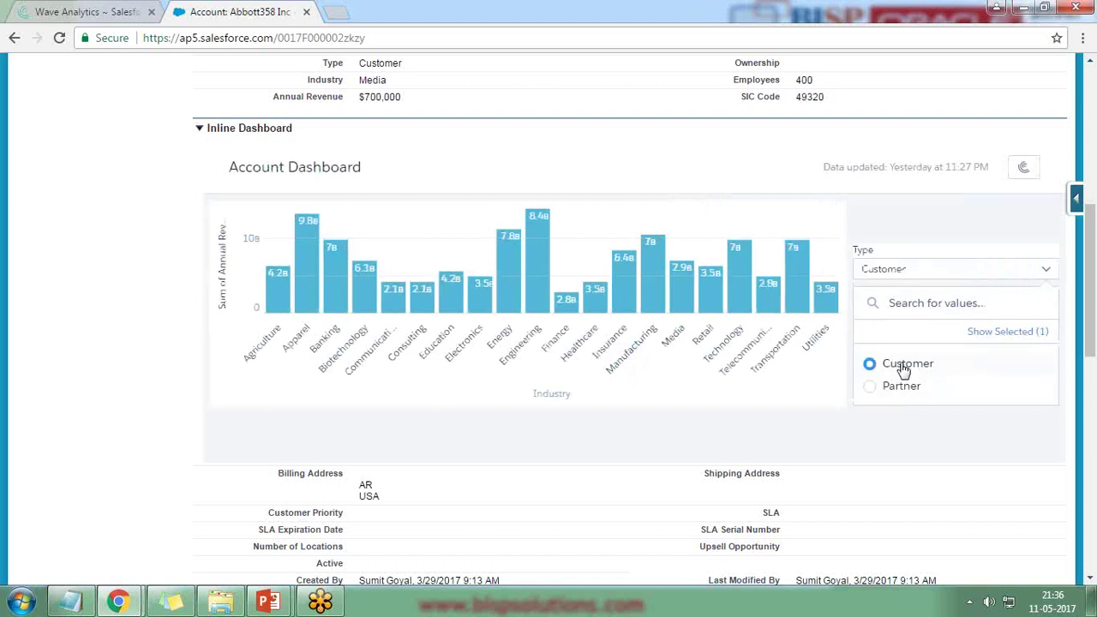
click(912, 272)
click(908, 275)
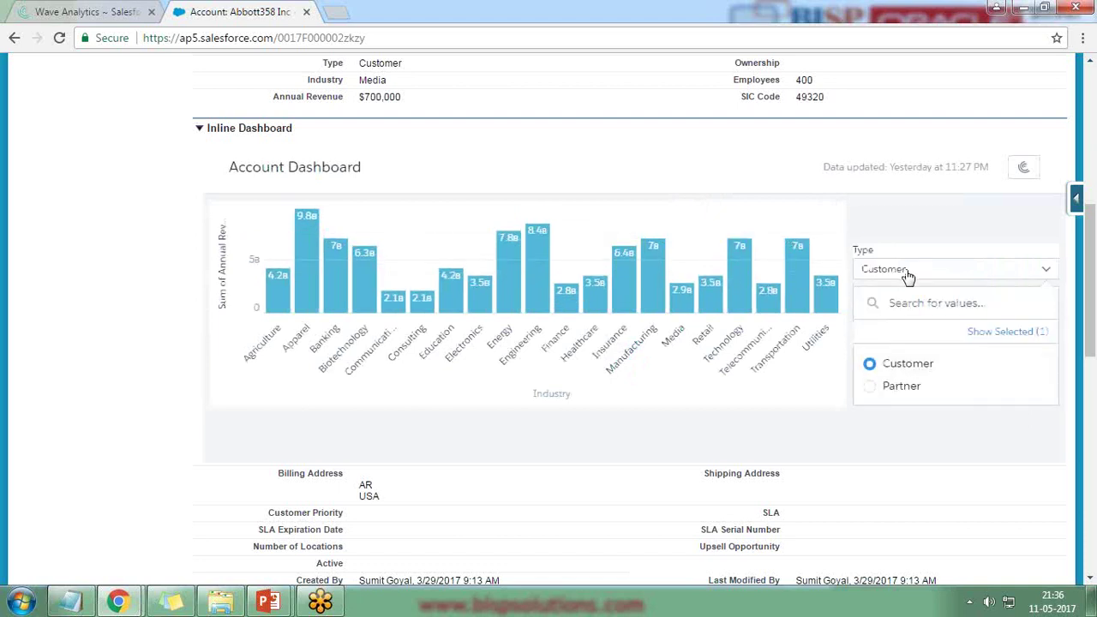
click(893, 385)
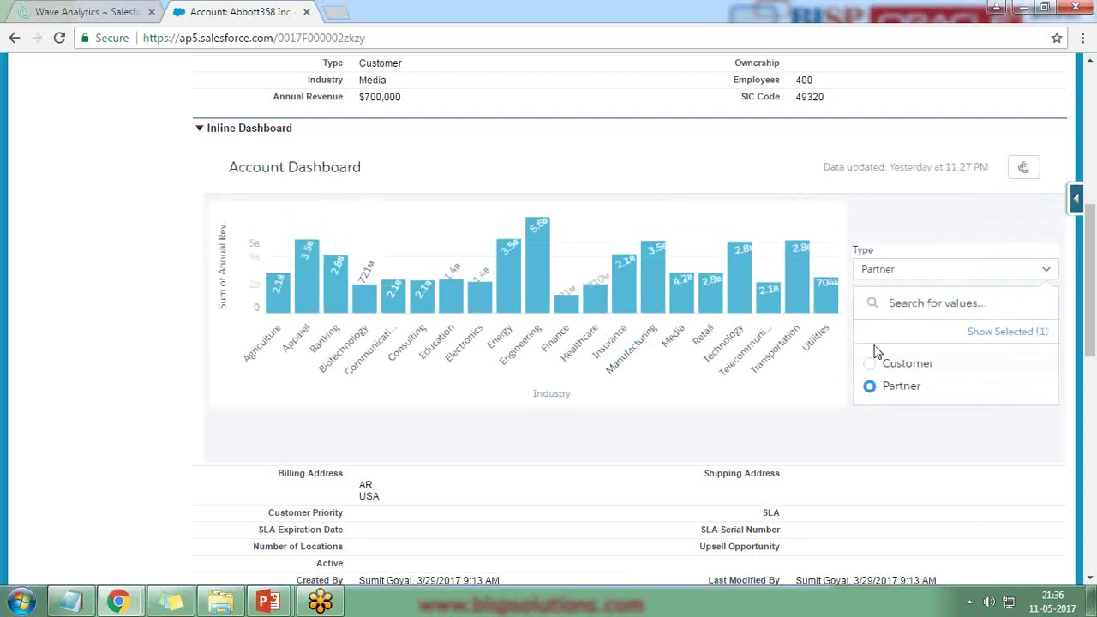
click(872, 383)
Step: Inline-edit the account's Type keeping Customer, then go to Edit Layout
scroll(206, 413, up, 1)
scroll(195, 416, up, 3)
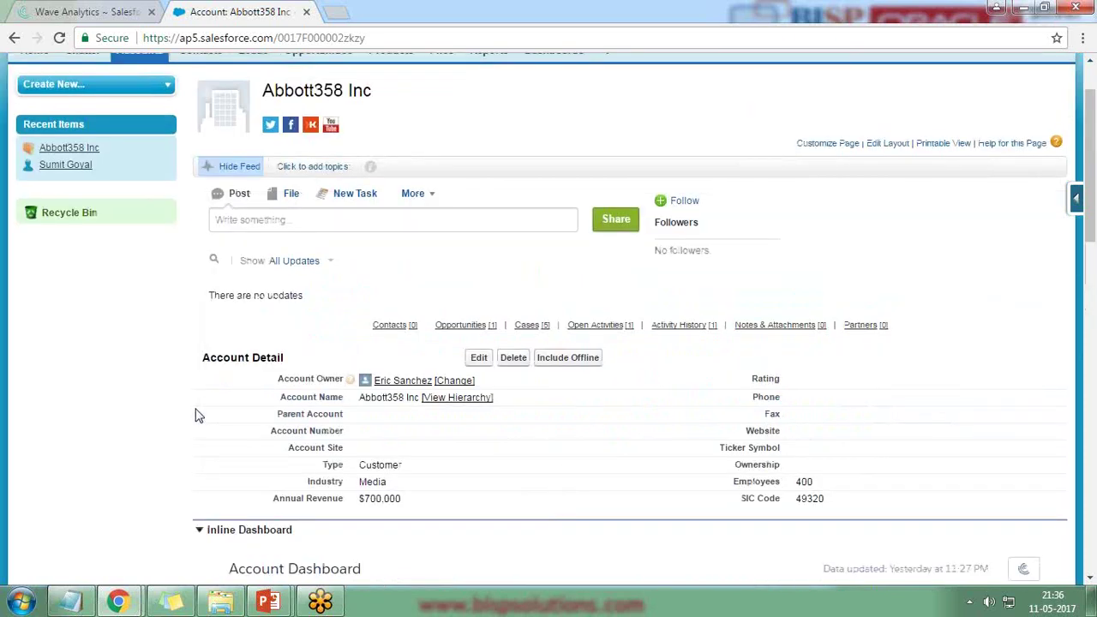
scroll(197, 411, down, 2)
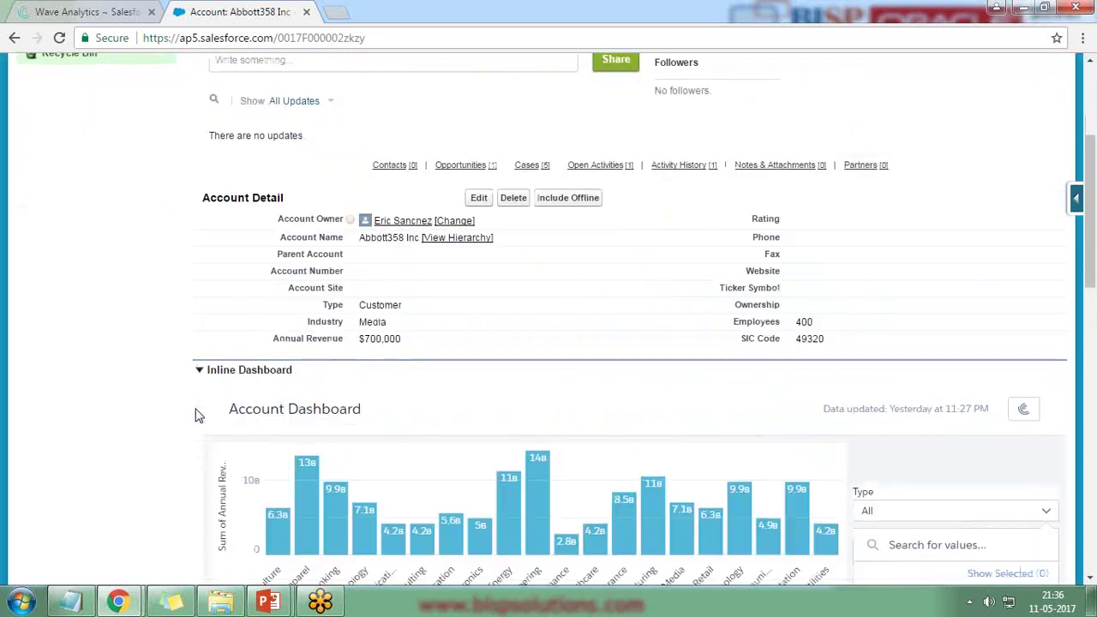
double_click(363, 304)
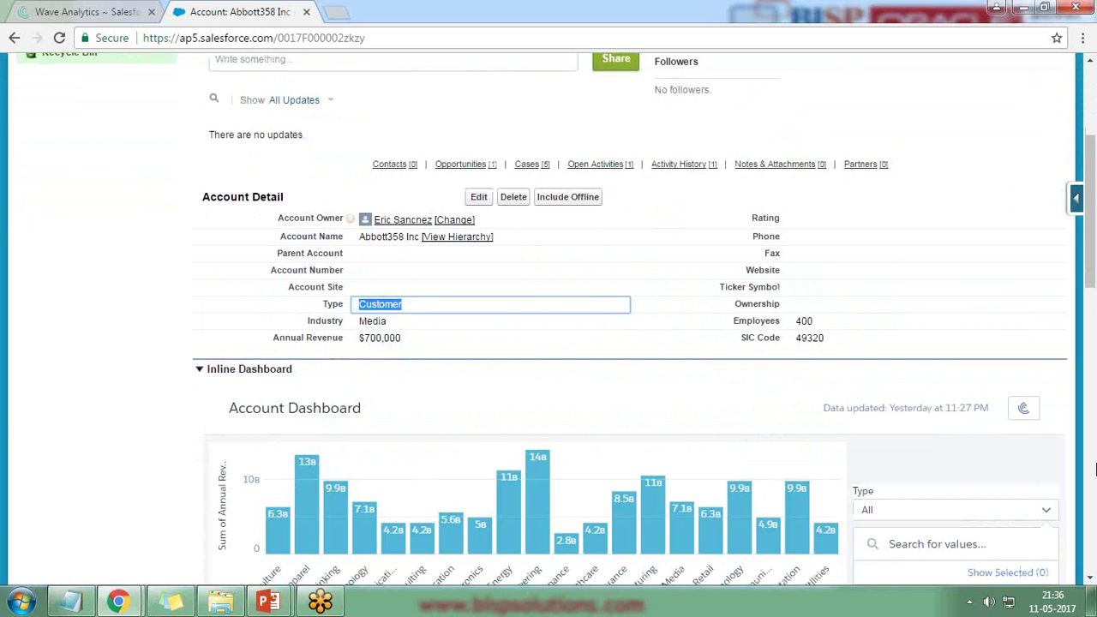
click(71, 446)
scroll(71, 445, down, 3)
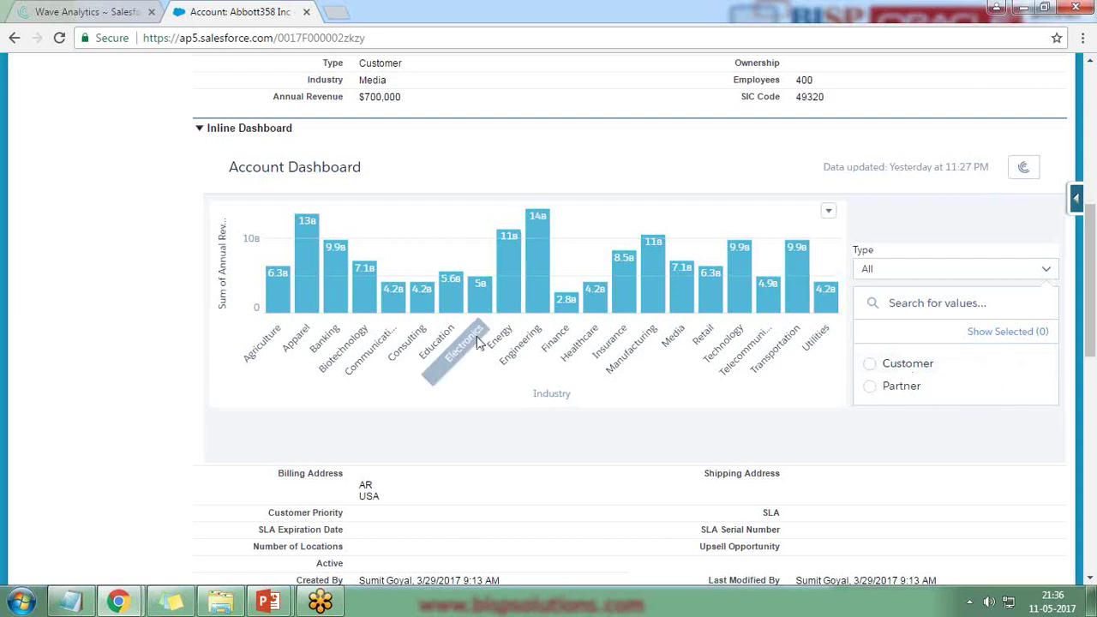
scroll(477, 340, up, 6)
click(886, 224)
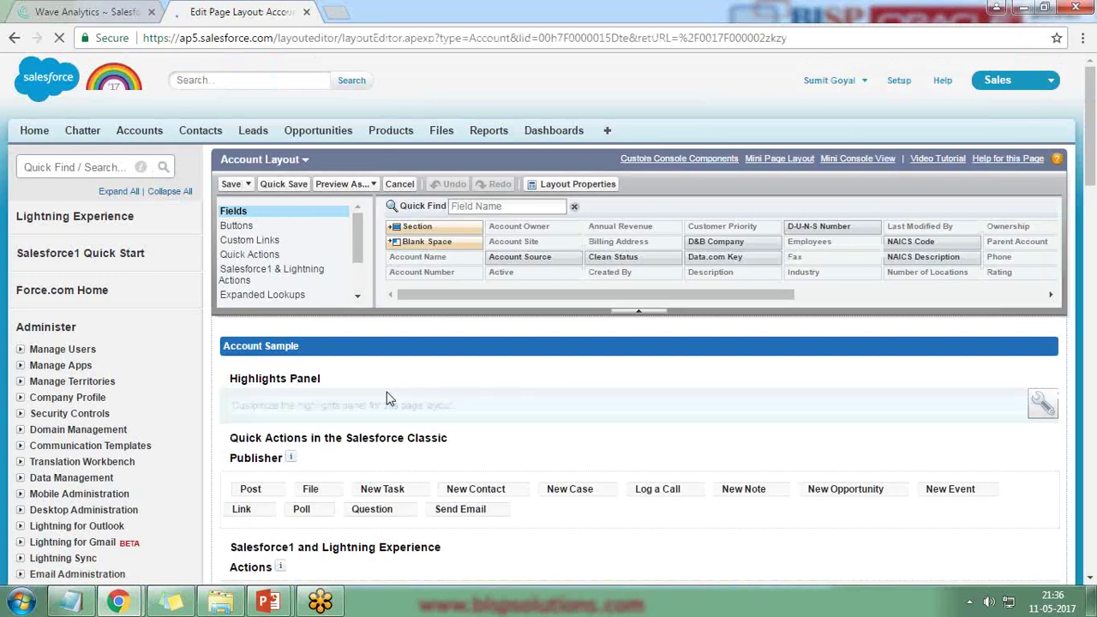
Step: Open the embedded dashboard's properties and begin the field mapping with an "Account" entry
scroll(410, 370, down, 5)
scroll(409, 370, down, 3)
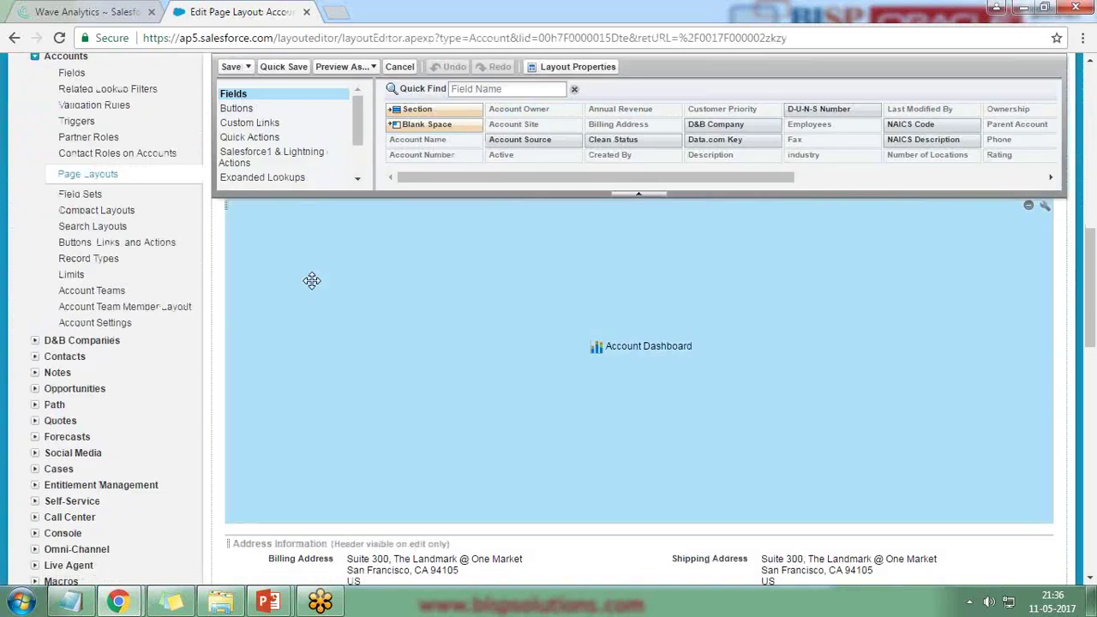
scroll(311, 280, up, 2)
scroll(1067, 375, down, 1)
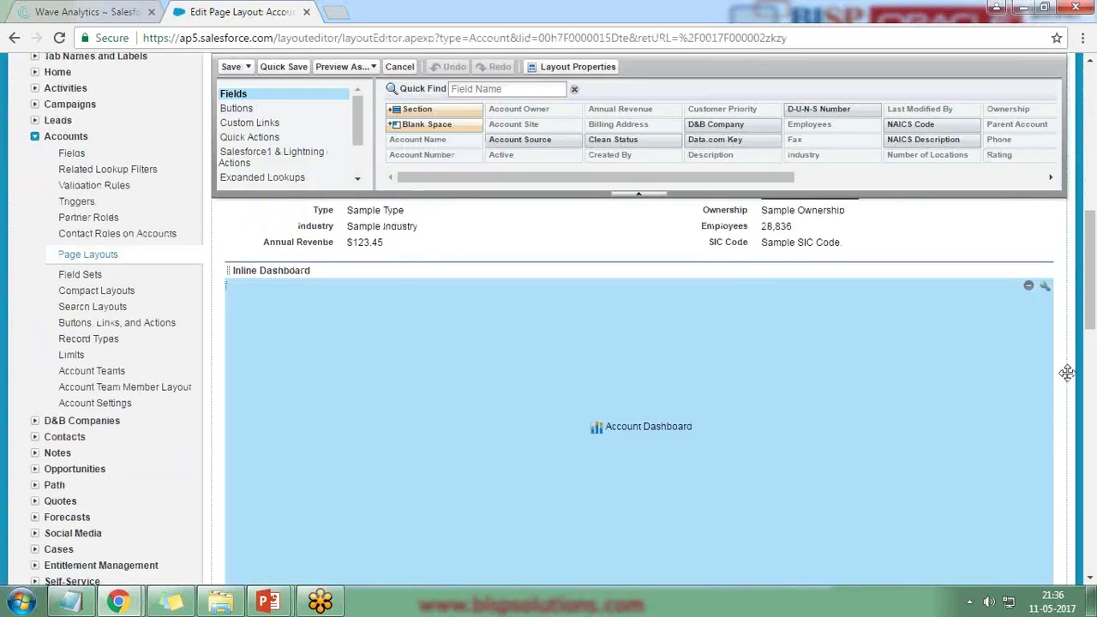
click(1044, 287)
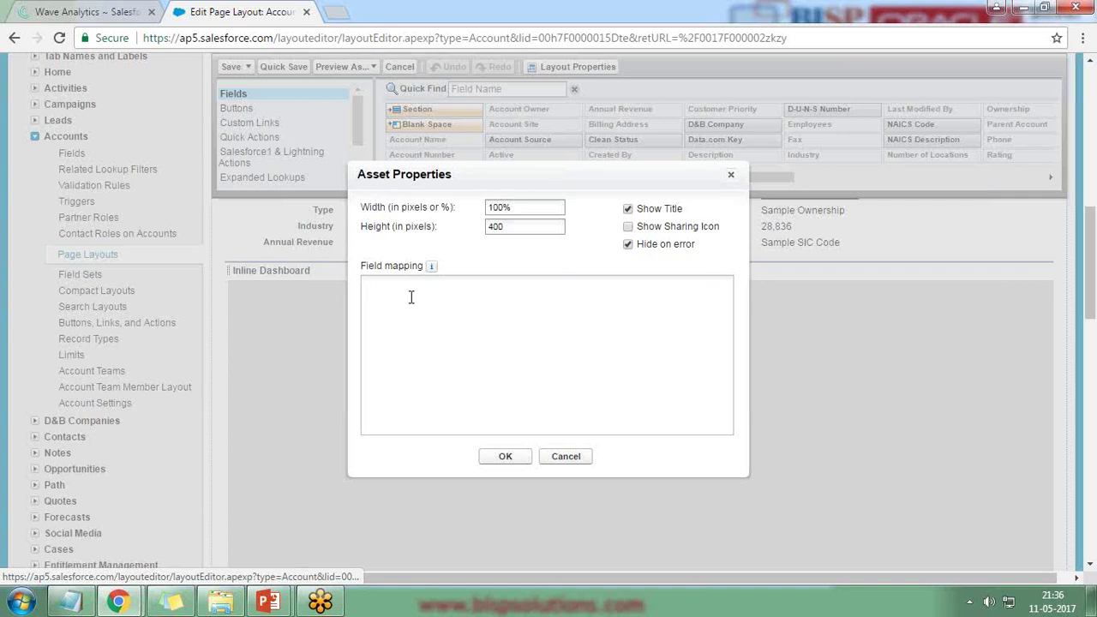
text({)
key(Return)
key(Return)
text(})
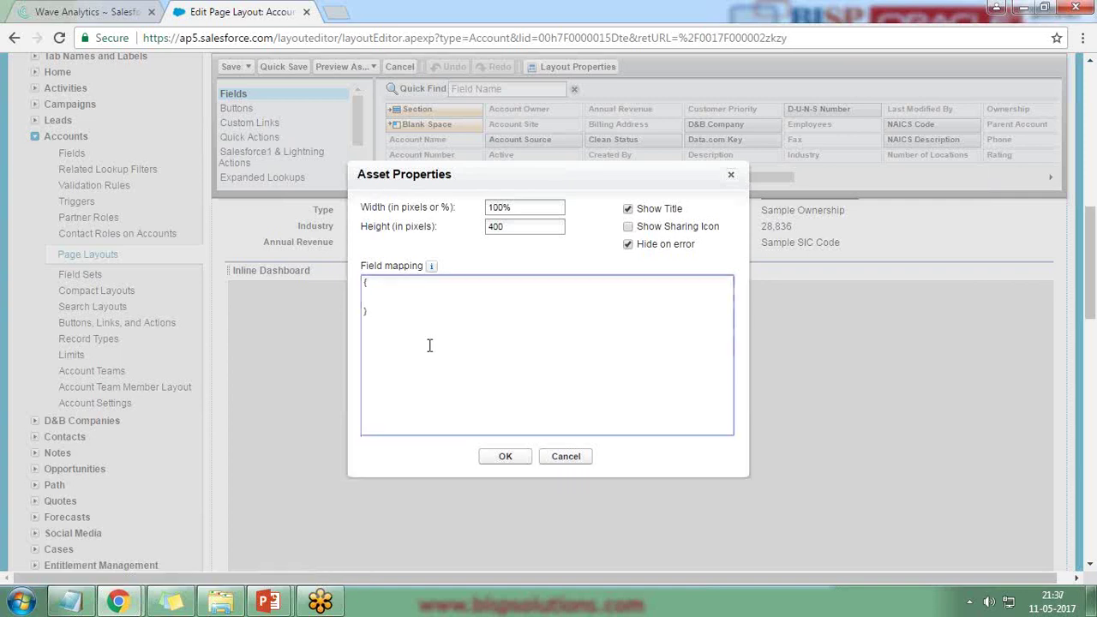
scroll(430, 357, up, 3)
scroll(428, 360, down, 1)
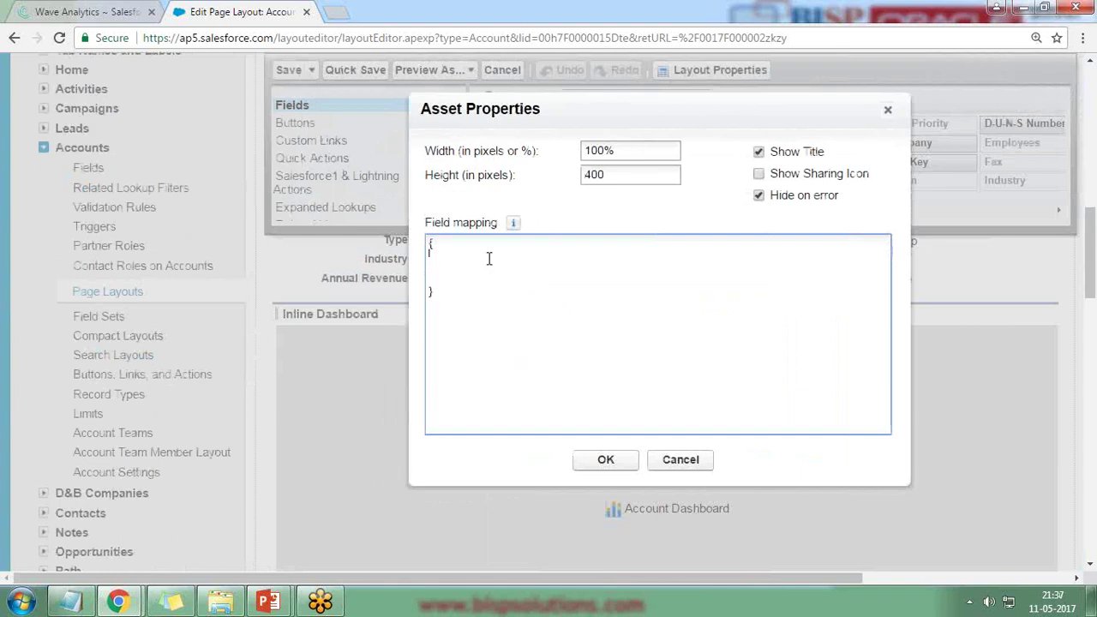
text("Account":)
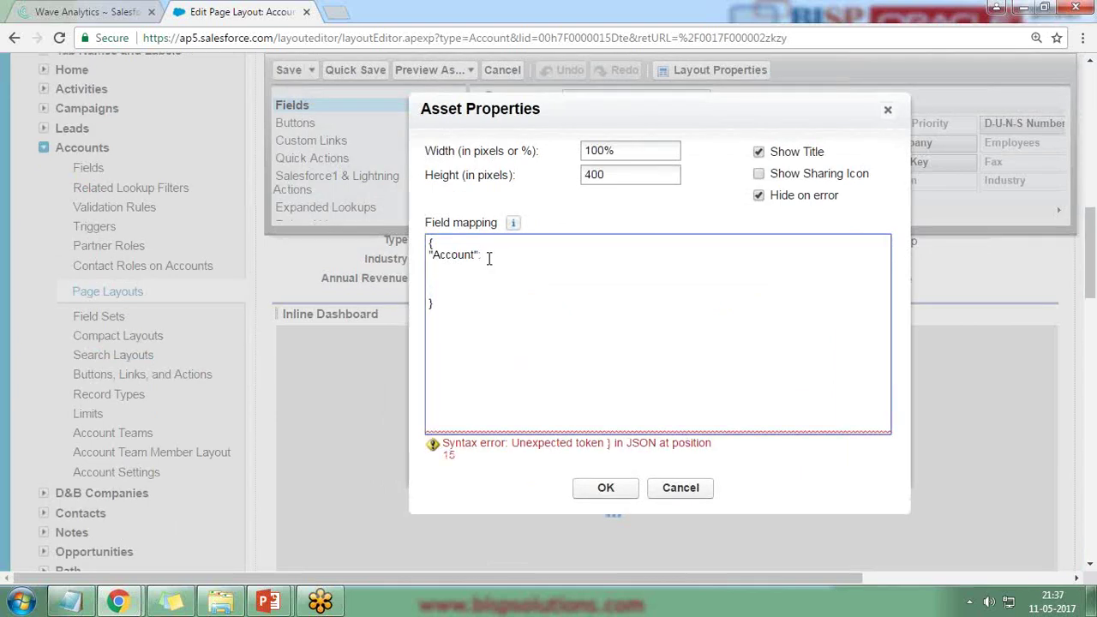
Step: Complete the field mapping as {"Account":{"Type":["$Type"]}} and confirm with OK
key(Return)
text(})
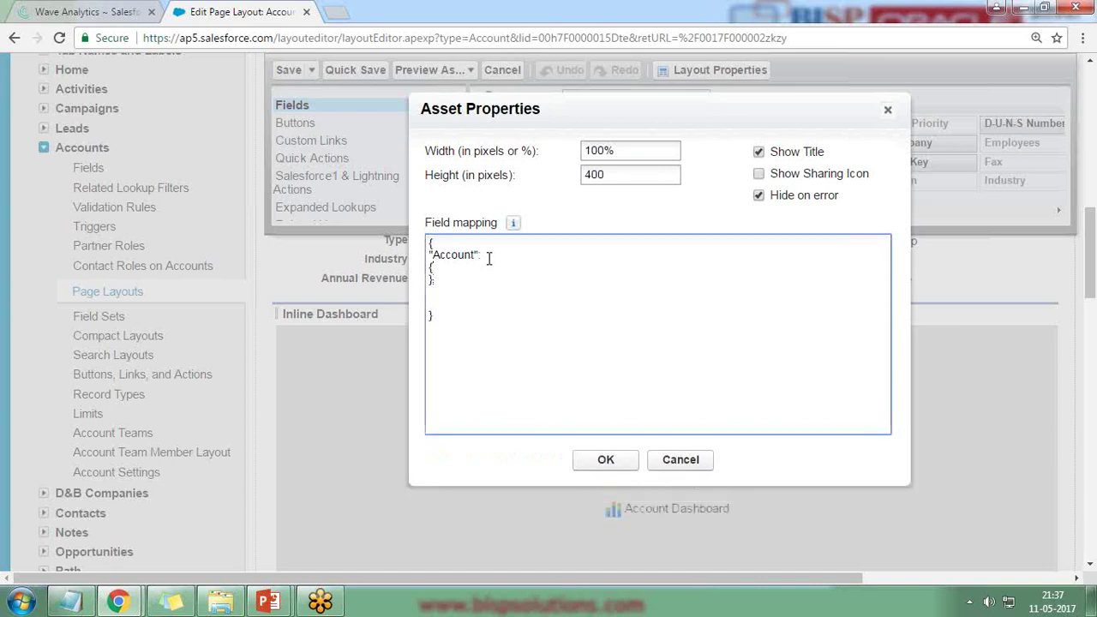
key(Up)
key(Return)
text("Ty)
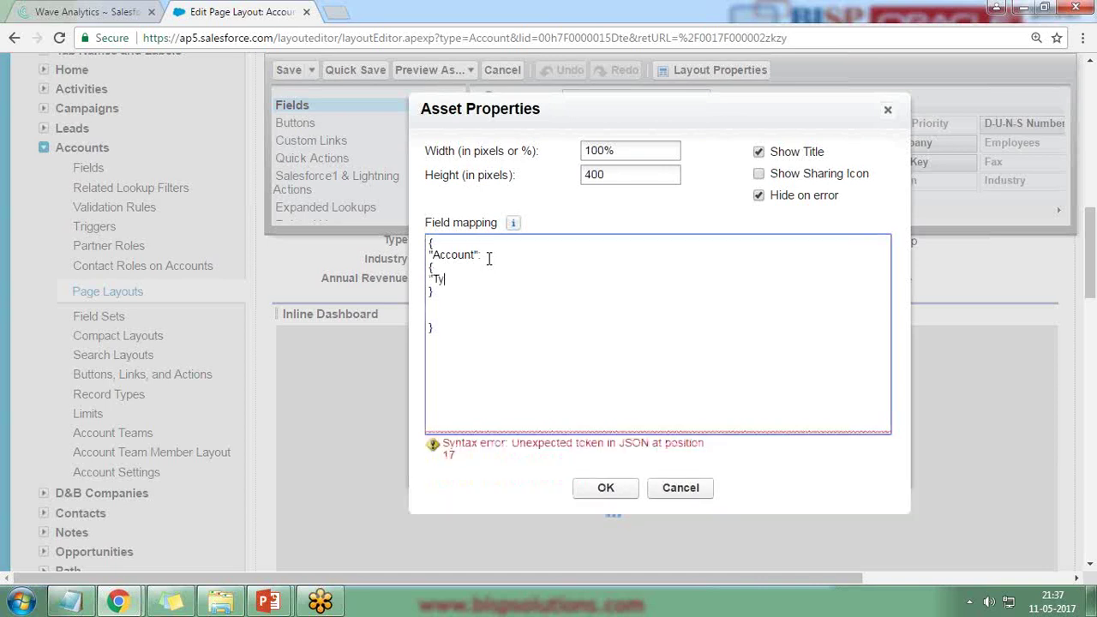
text(pe")
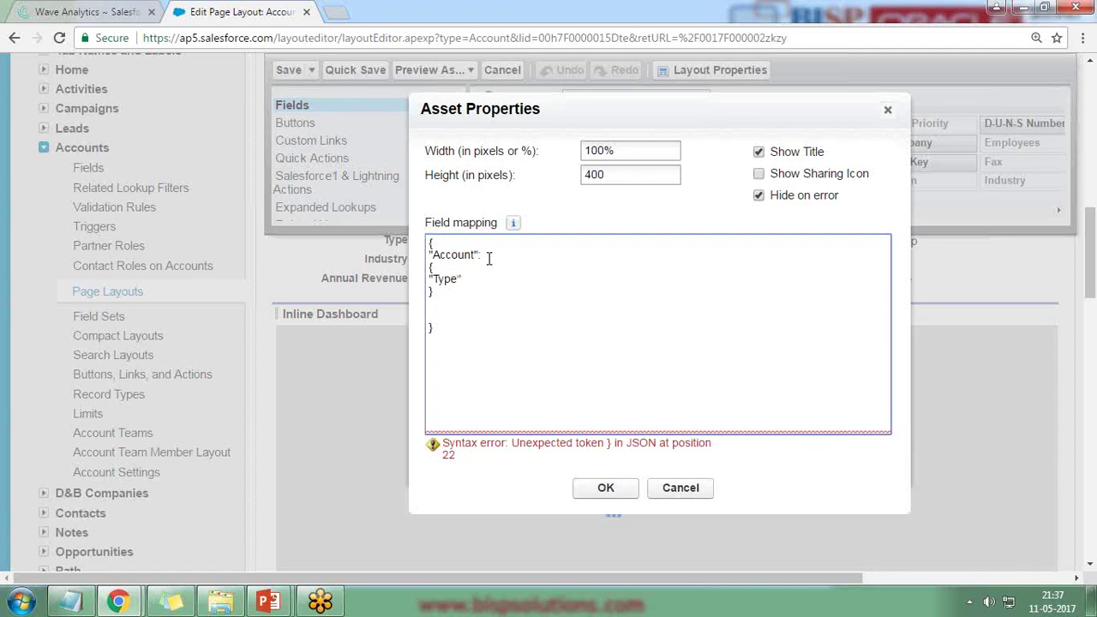
text(:[@)
key(BackSpace)
text($"T)
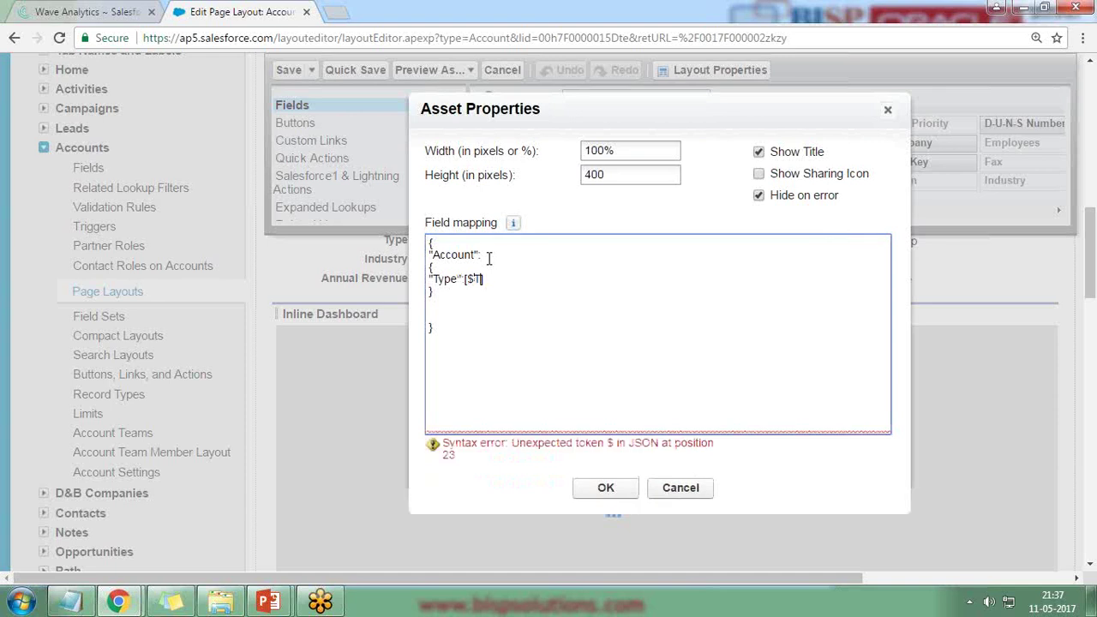
text(")
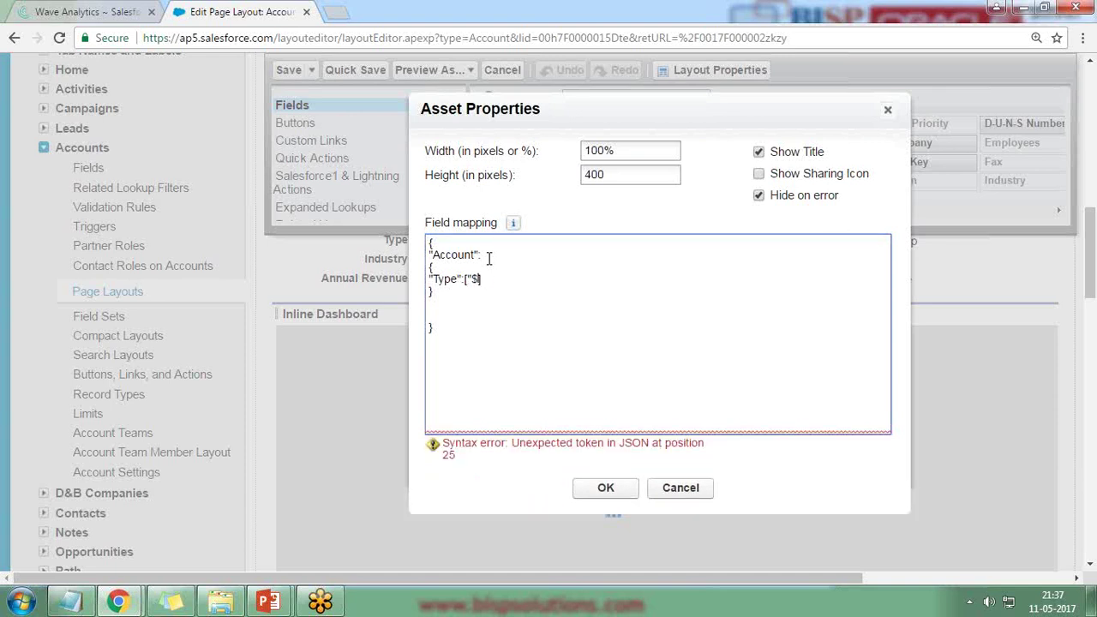
text(])
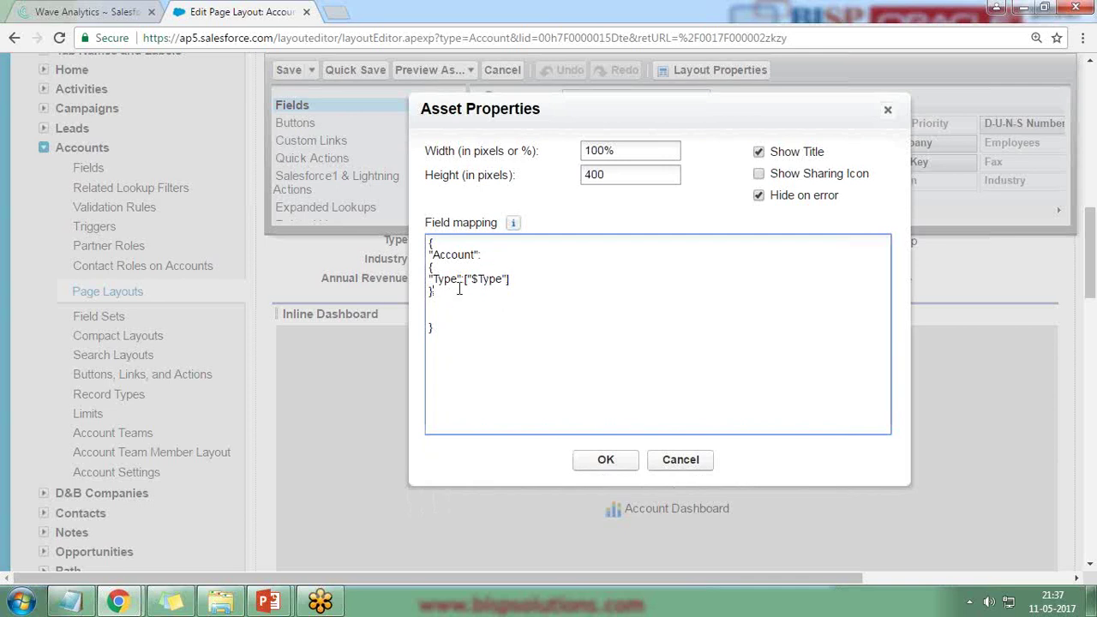
click(604, 462)
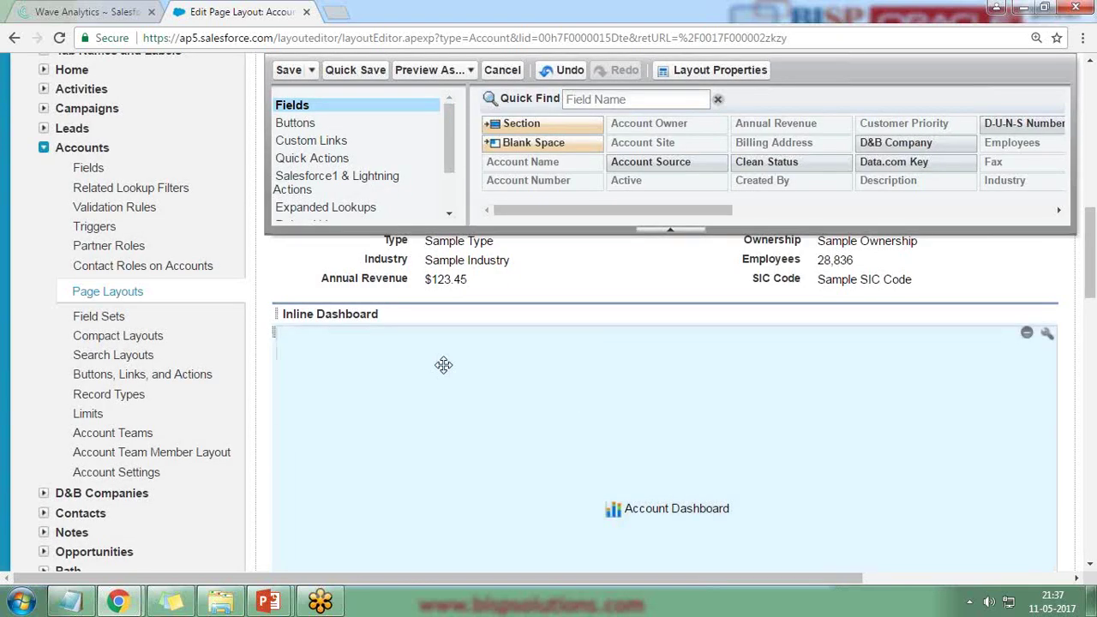
Step: Restore the browser zoom and save the account page layout
key(ctrl+minus)
click(997, 89)
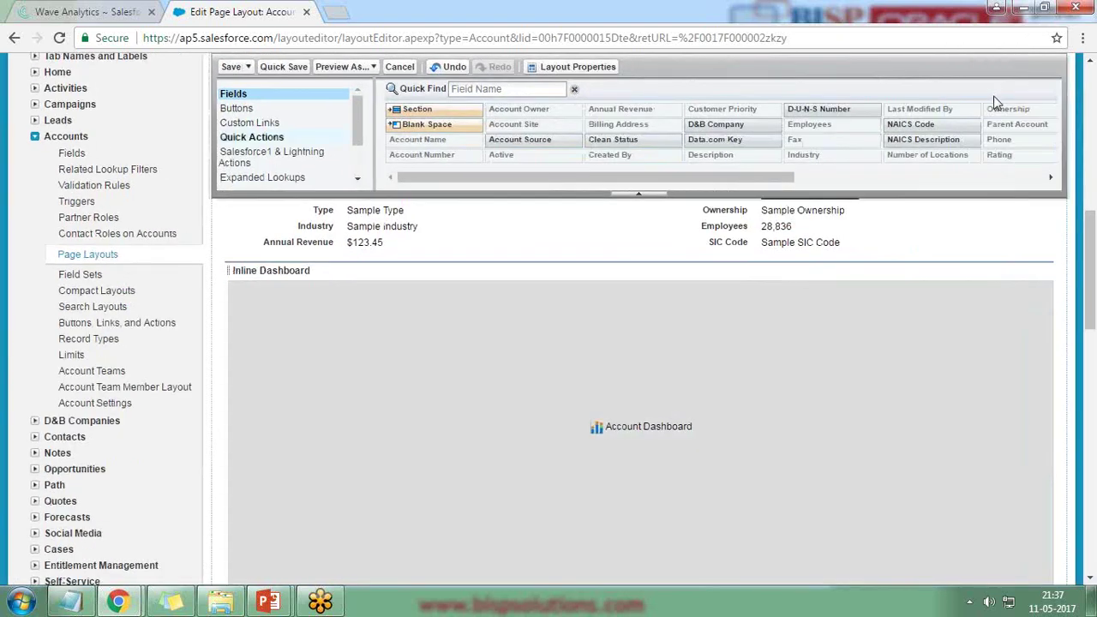
click(230, 66)
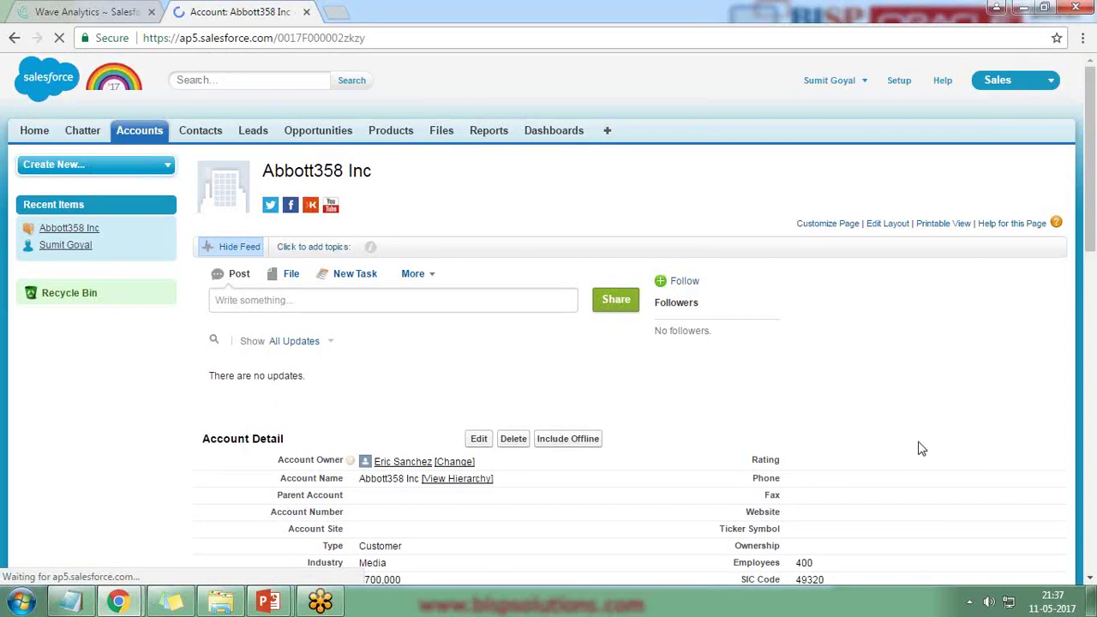
Step: Attempt to edit the account's Type value and check the dashboard's Type filter options
scroll(926, 443, down, 5)
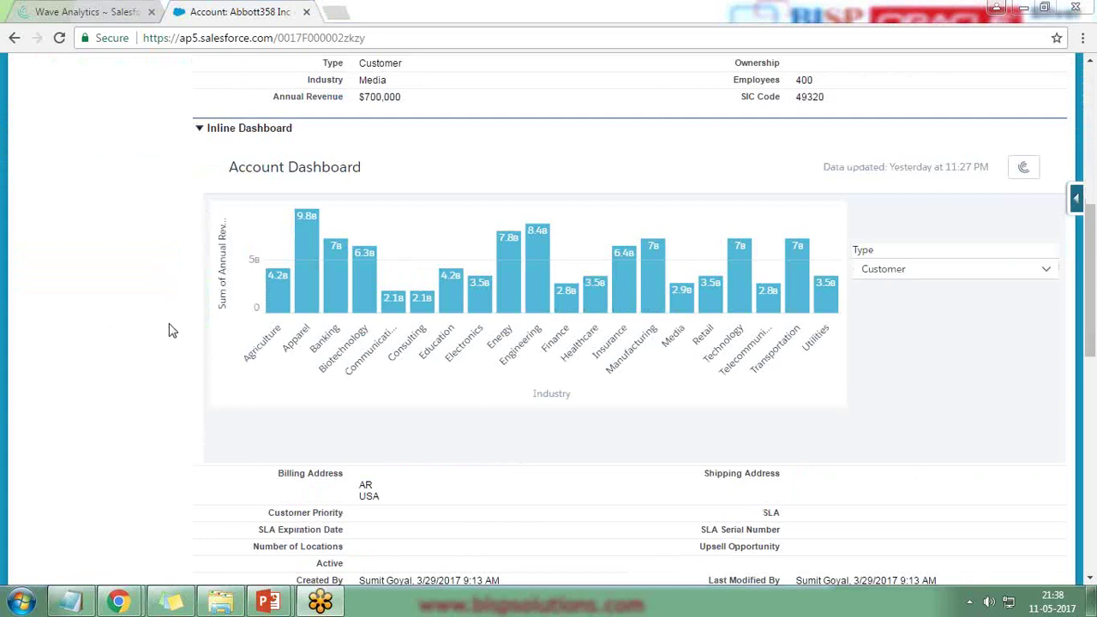
scroll(299, 238, up, 4)
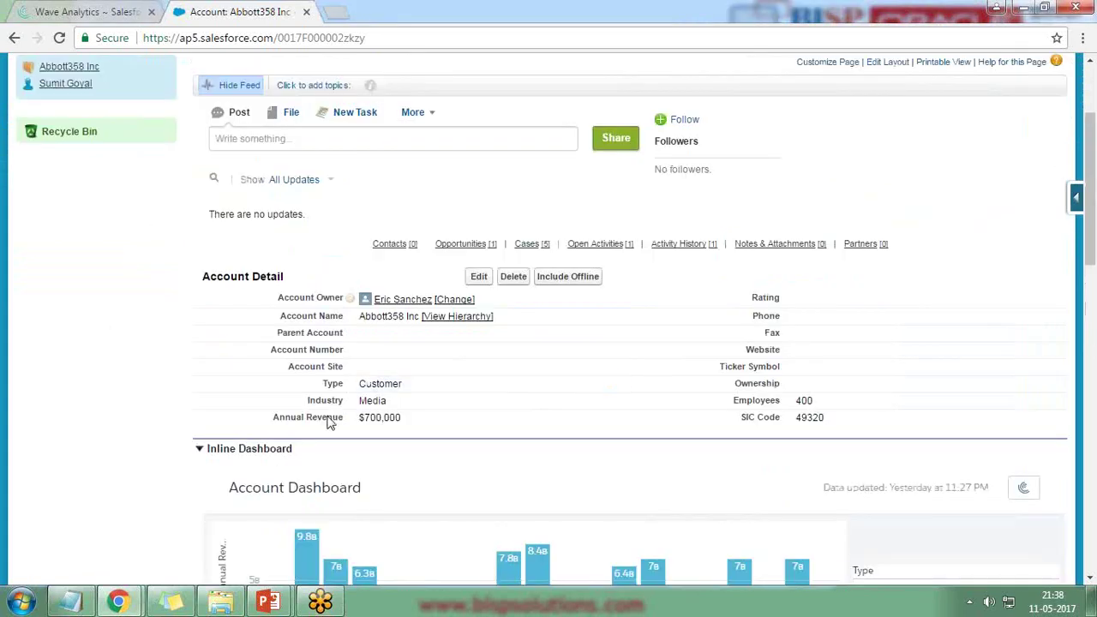
scroll(325, 421, down, 3)
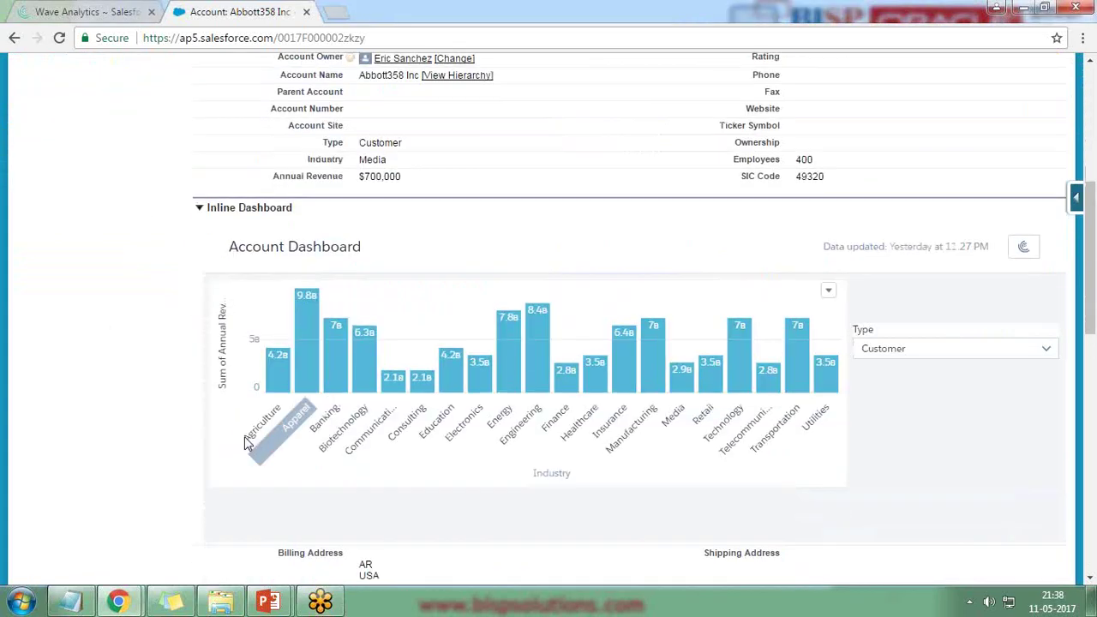
double_click(364, 142)
drag(358, 142, 401, 143)
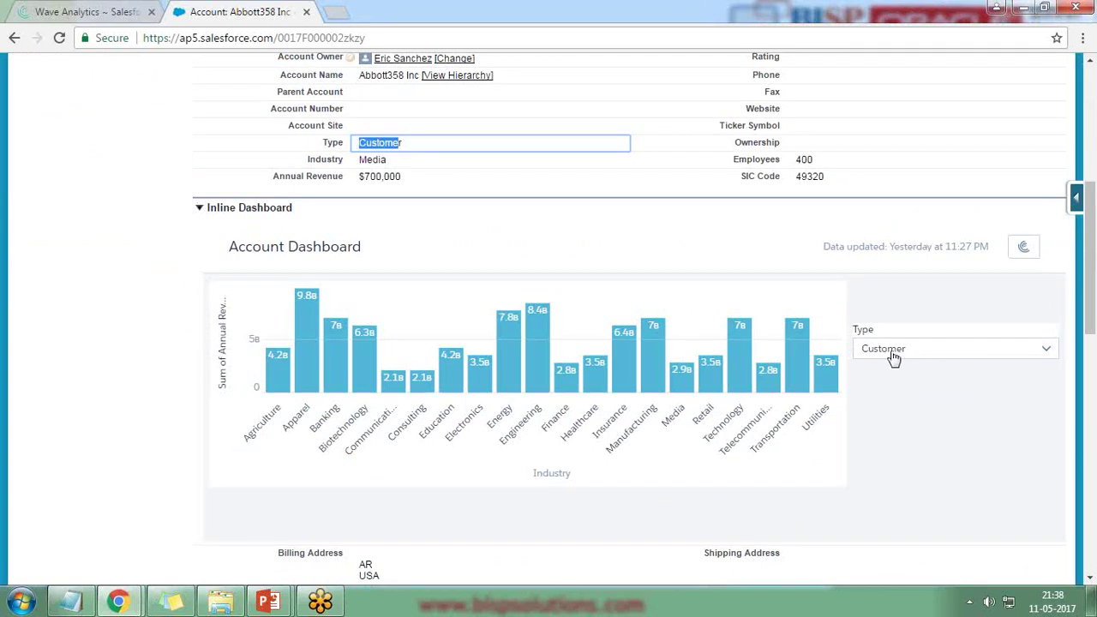
click(923, 351)
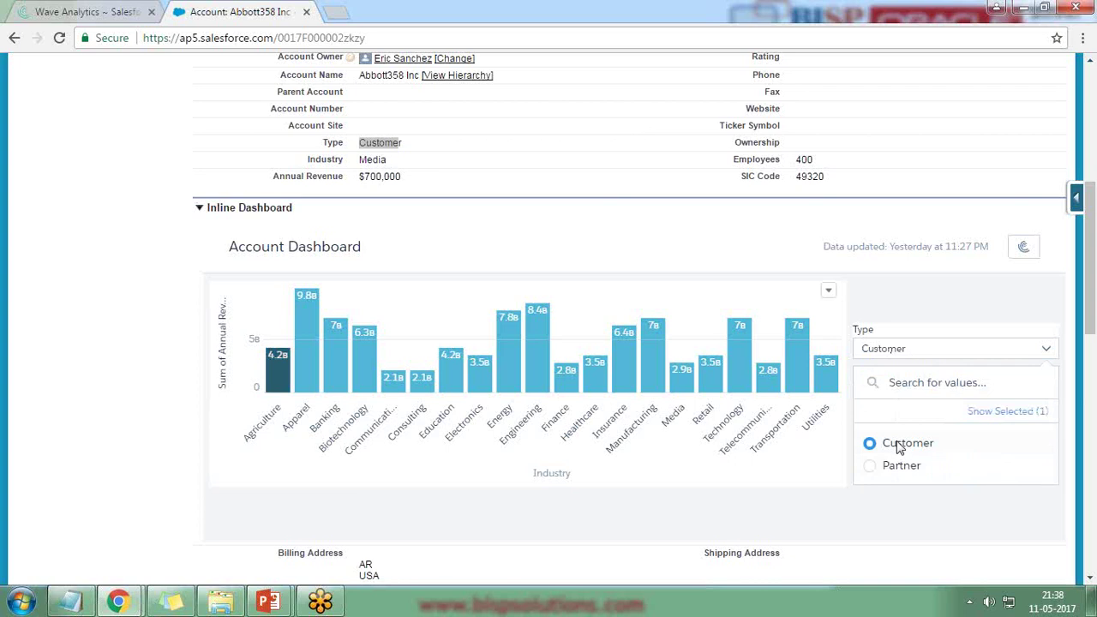
click(9, 313)
Step: Set the account Type to Channel Partner / Reseller and confirm the dashboard filters to Partner
double_click(418, 150)
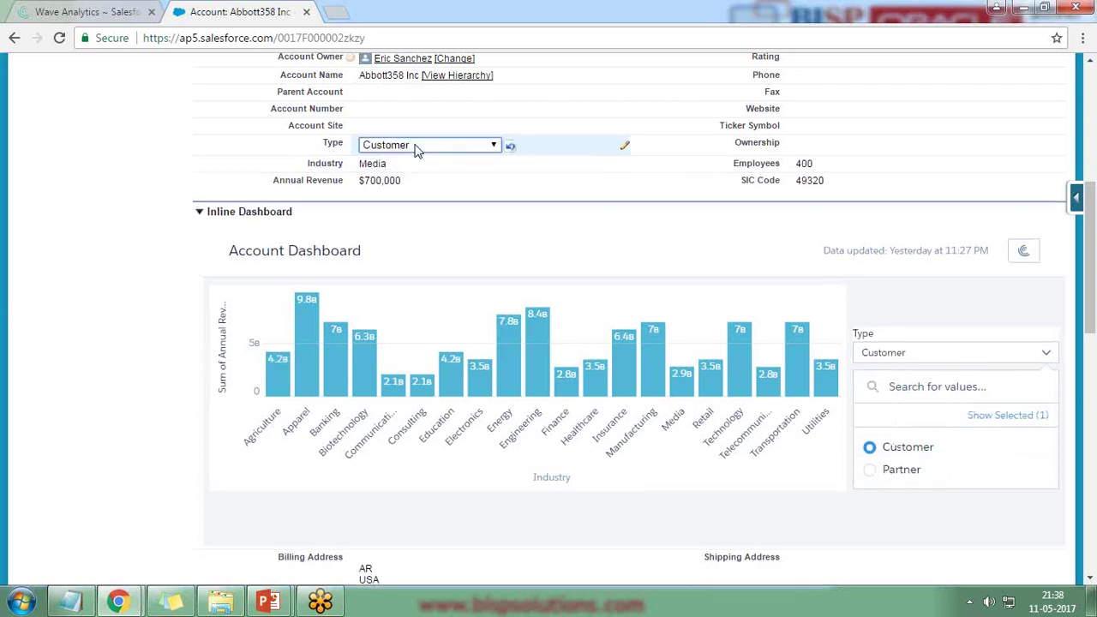
click(494, 145)
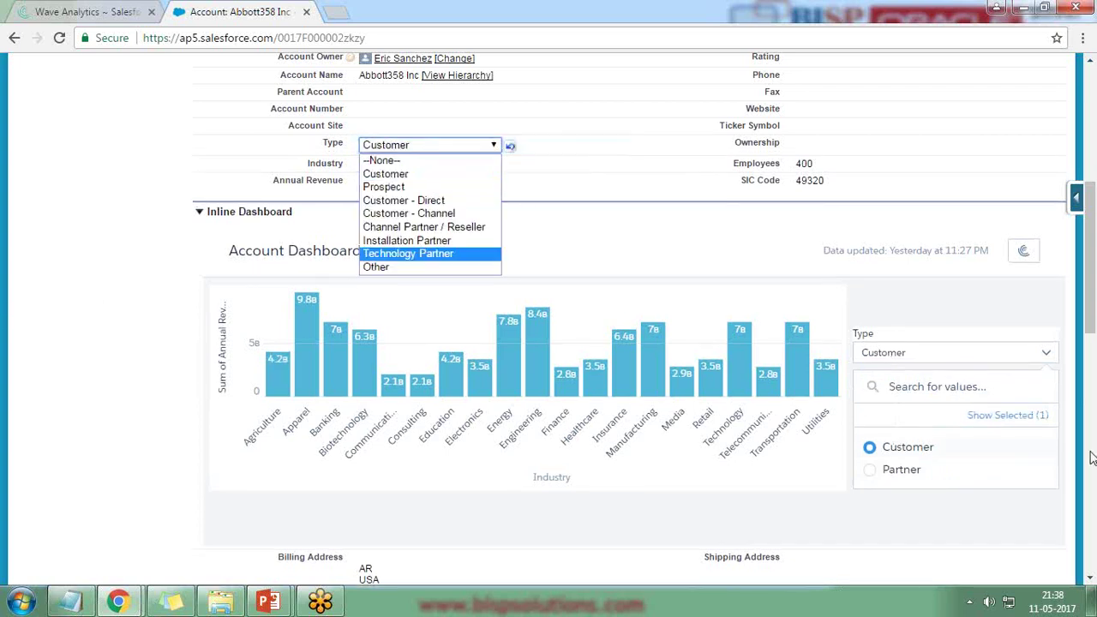
click(1084, 578)
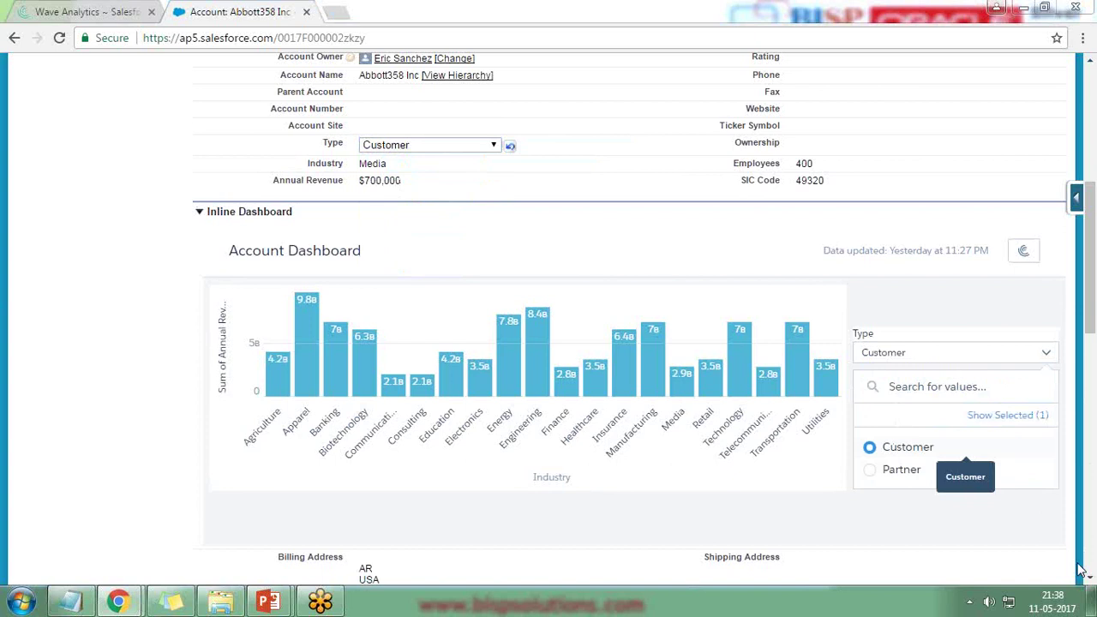
click(908, 442)
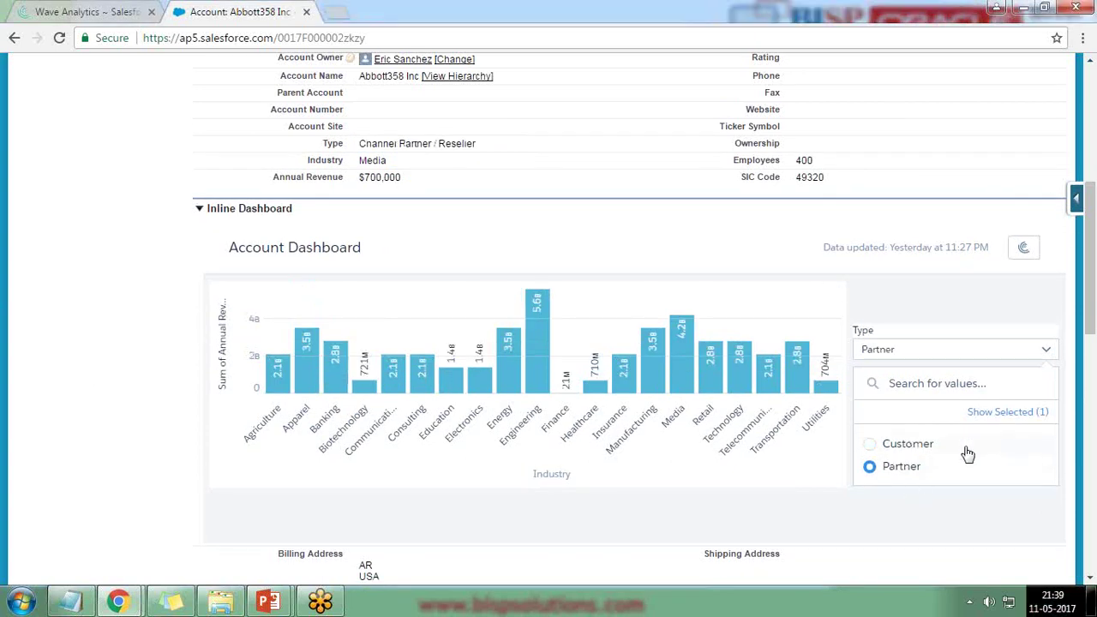
scroll(967, 454, up, 4)
scroll(967, 453, down, 7)
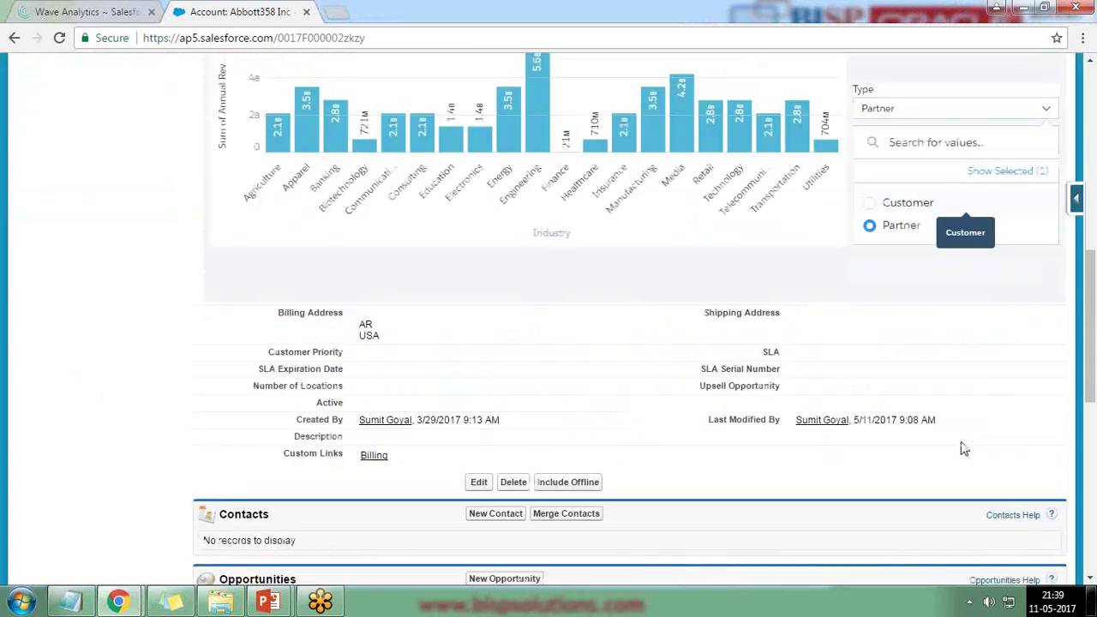
scroll(960, 446, up, 3)
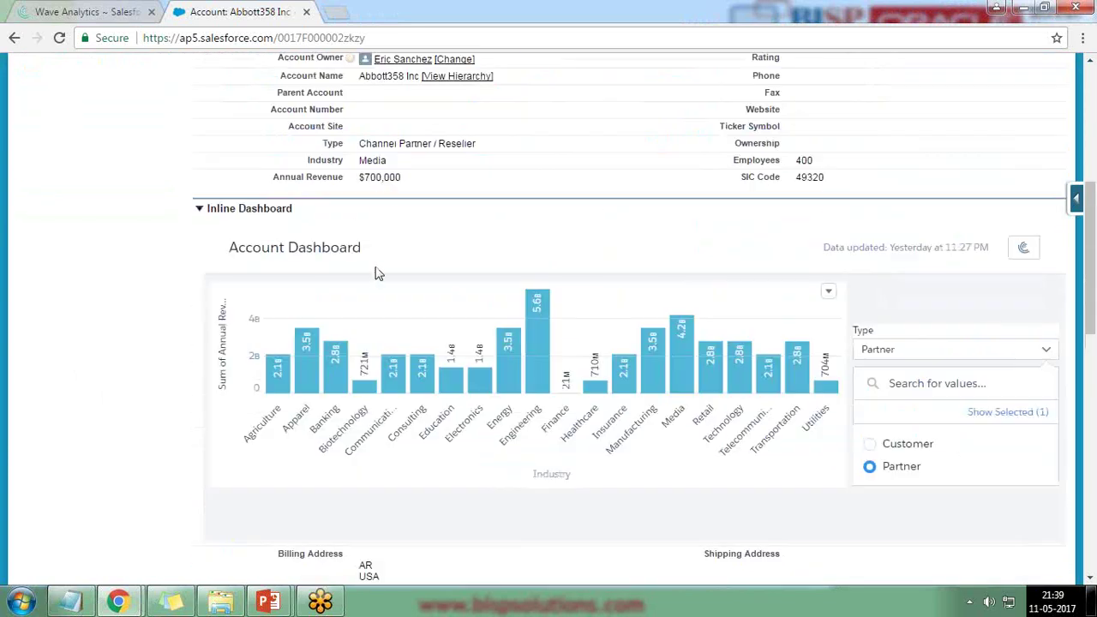
Step: Change the account's Type to Customer - Direct and save it
double_click(416, 143)
click(458, 147)
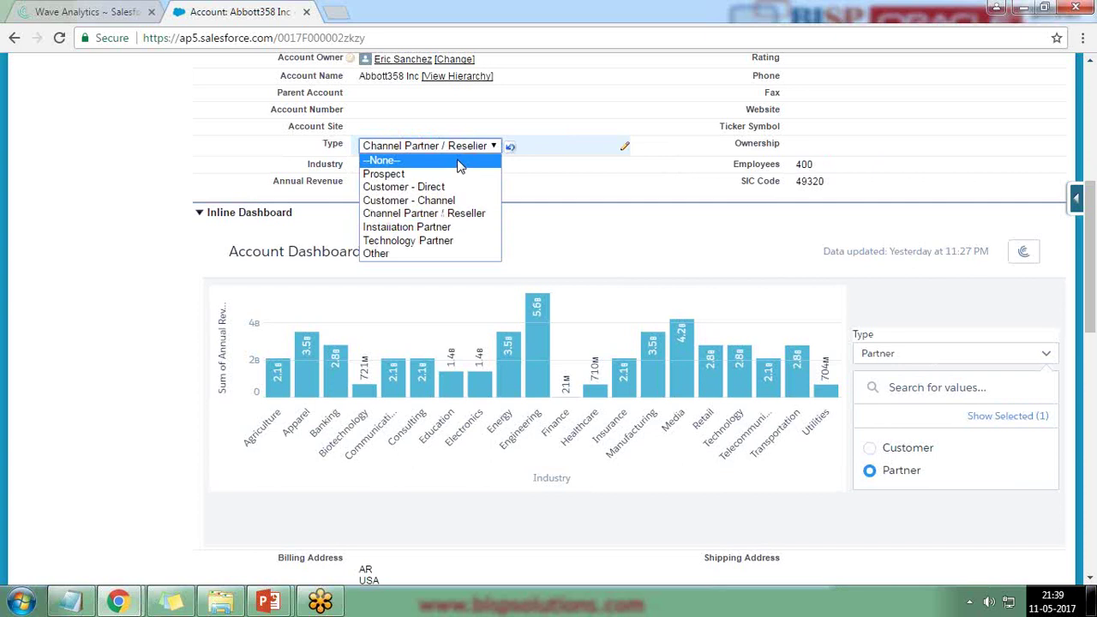
click(393, 189)
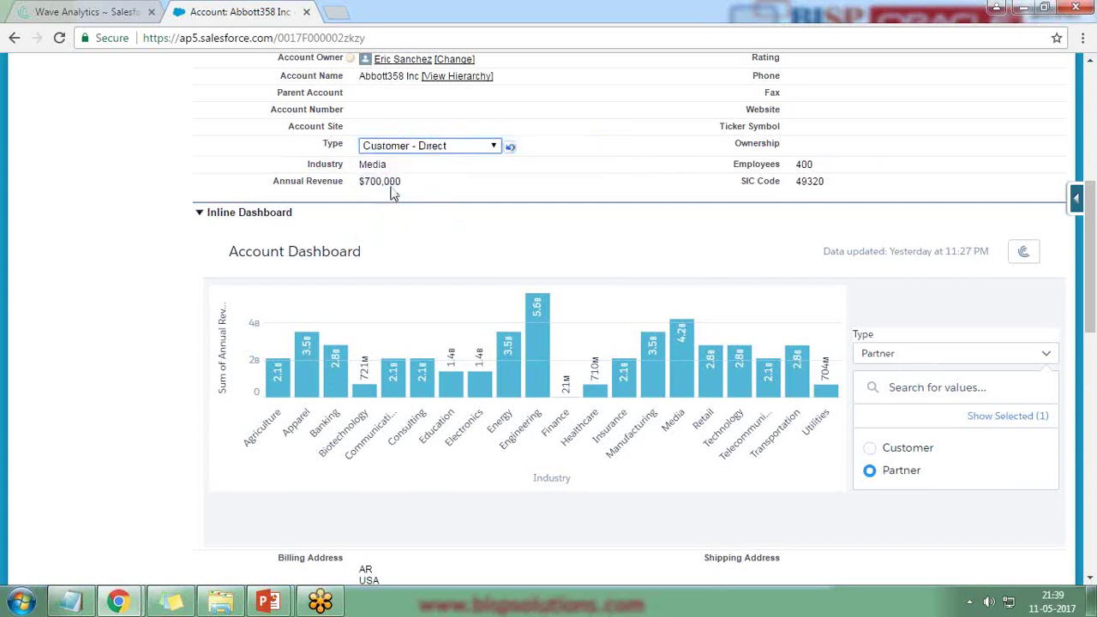
scroll(430, 223, up, 4)
click(480, 357)
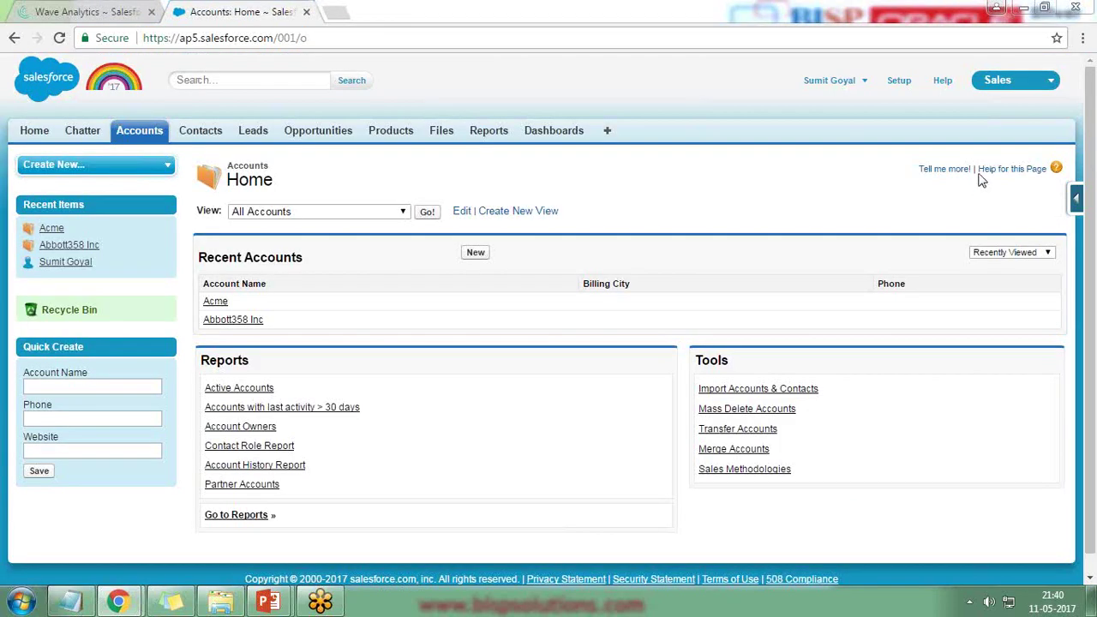
Step: Show the All Accounts list view and start changing the address to apex/vfpage1
click(426, 212)
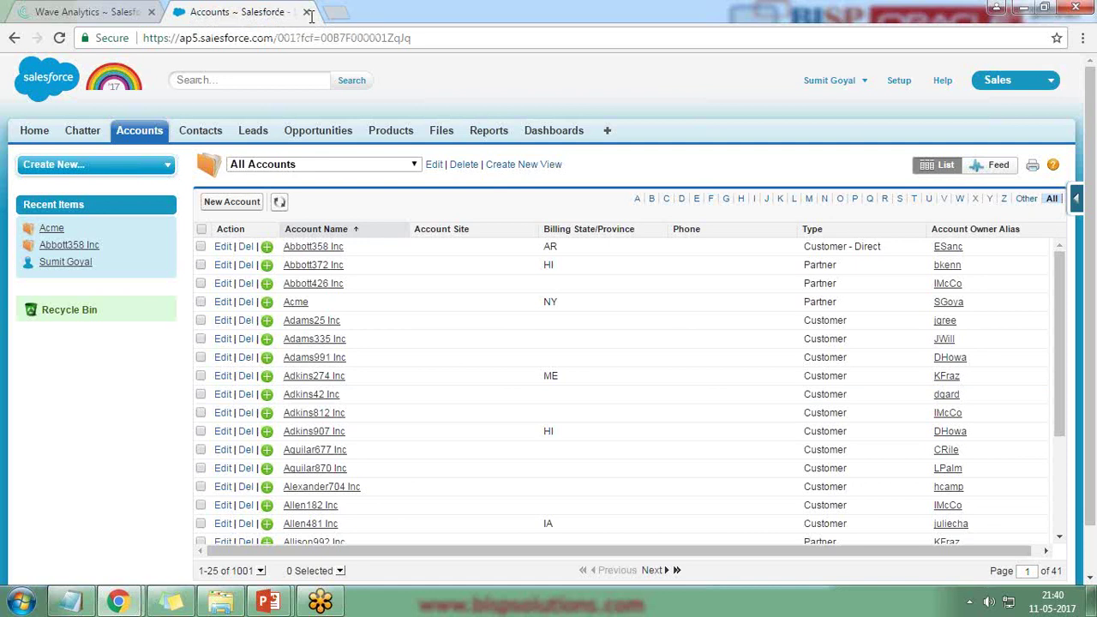
click(277, 38)
click(277, 37)
drag(278, 37, 499, 38)
text(apex/)
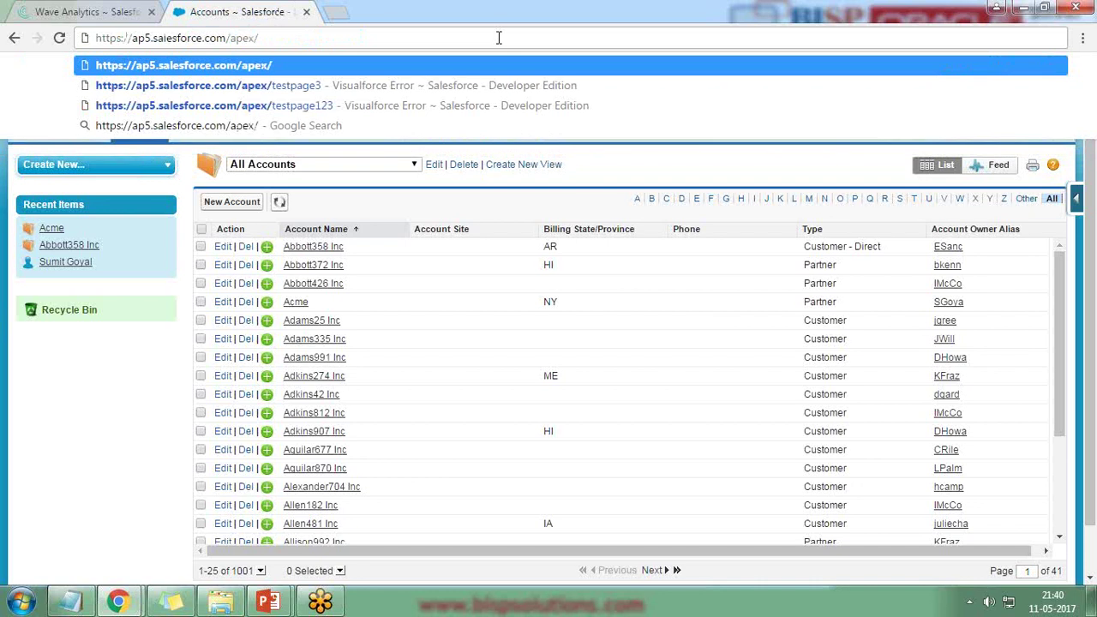
text(vfpage1)
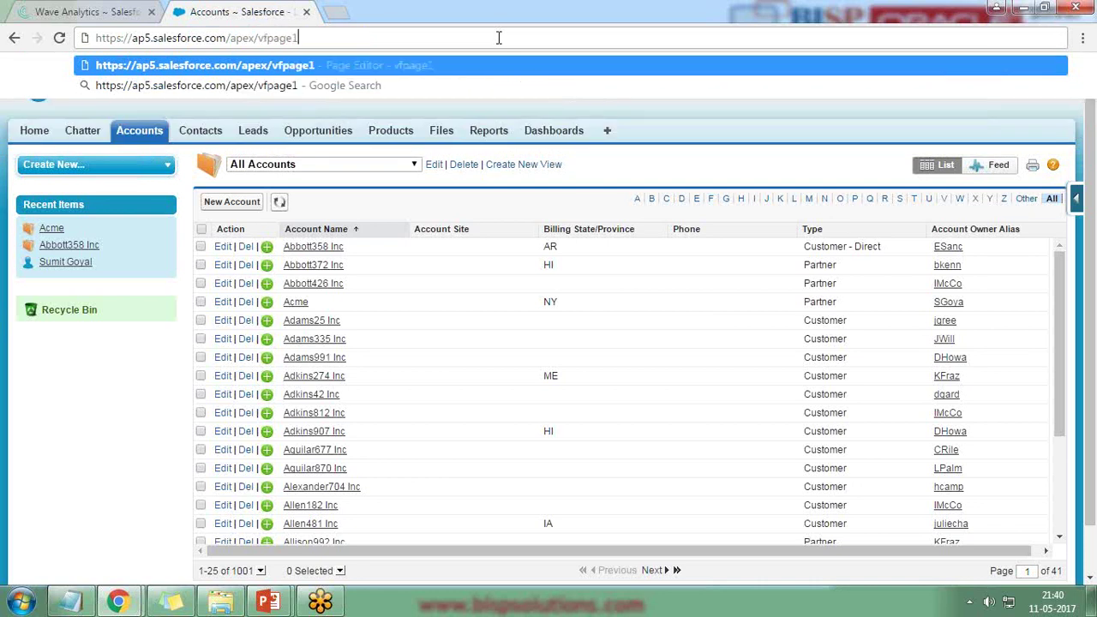
Step: Load /apex/vfpage1, note its 'page does not exist' message, then go to My Settings
key(Return)
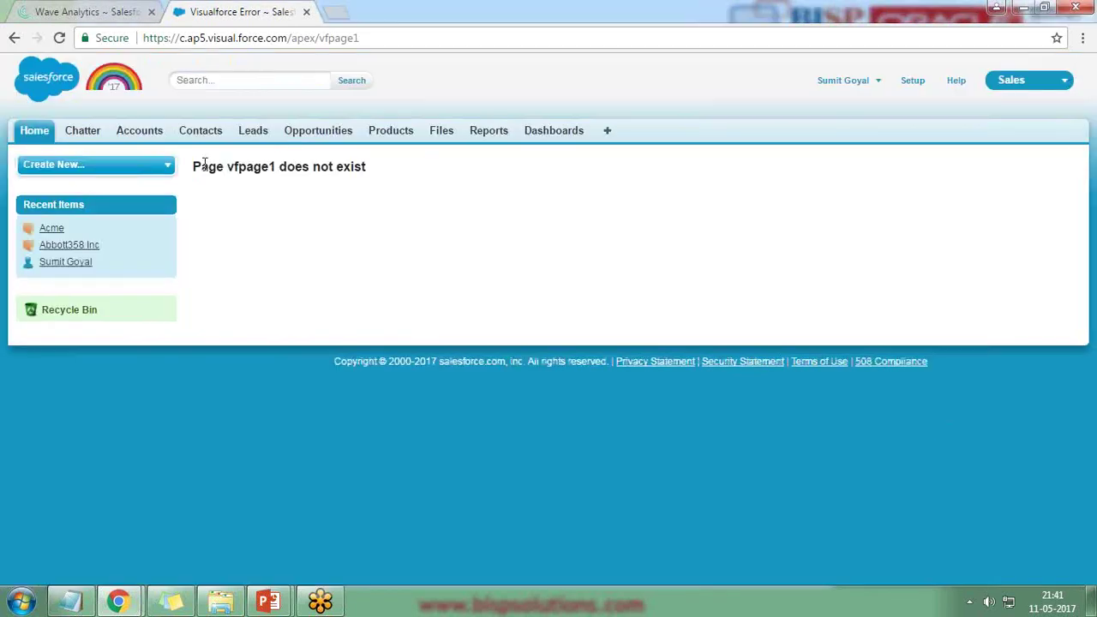
drag(194, 166, 356, 171)
click(850, 83)
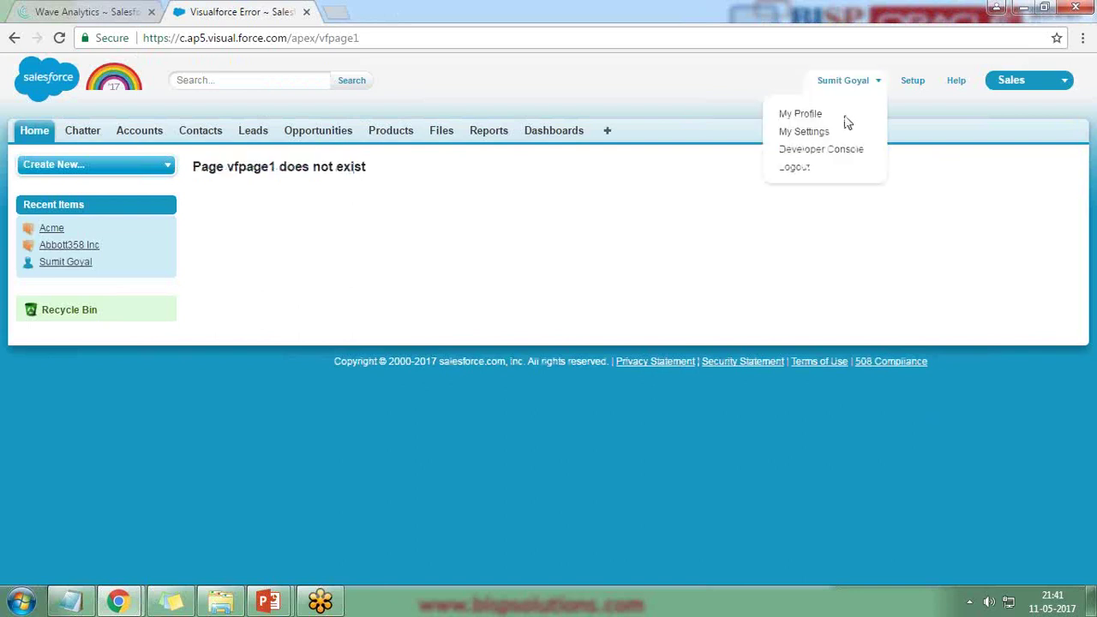
click(803, 136)
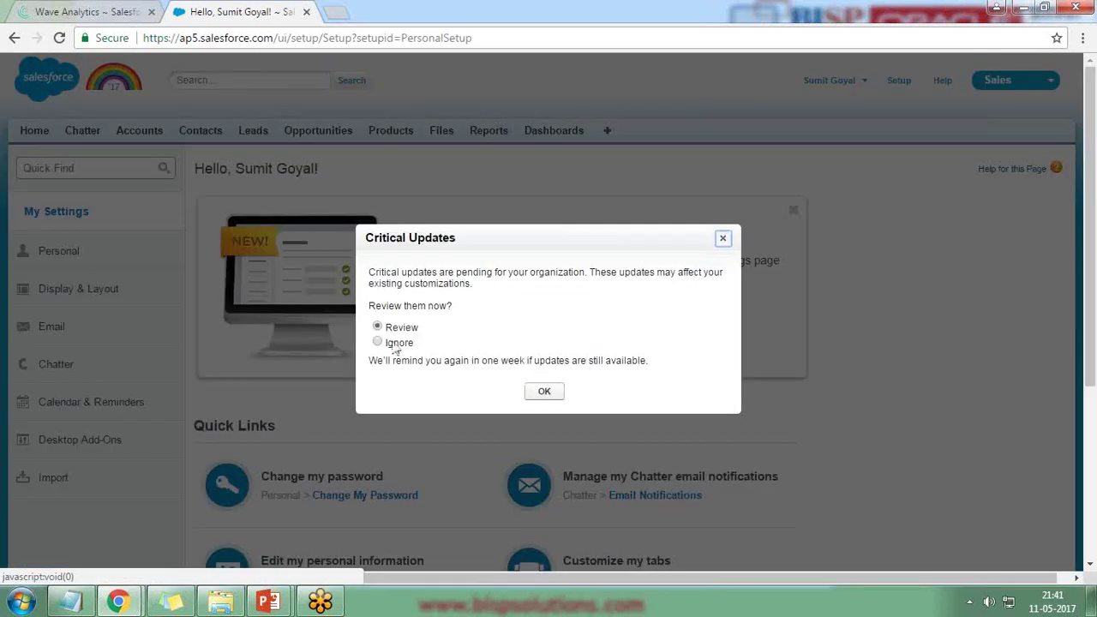
Step: Ignore the Critical Updates prompt, then save the Personal > Advanced User Details
click(377, 342)
click(544, 392)
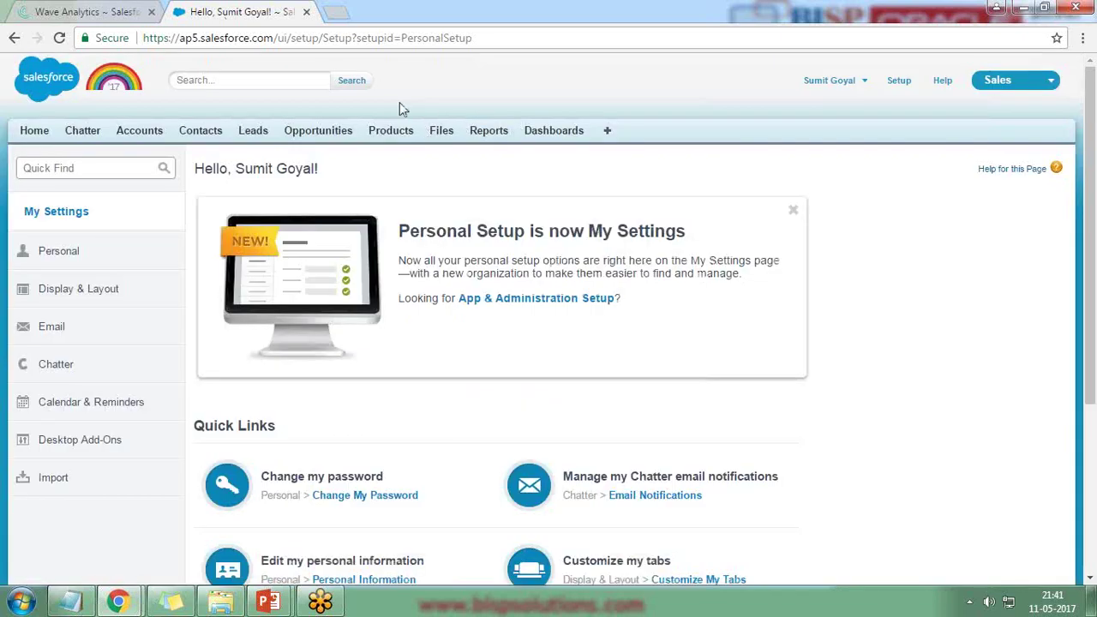
click(70, 252)
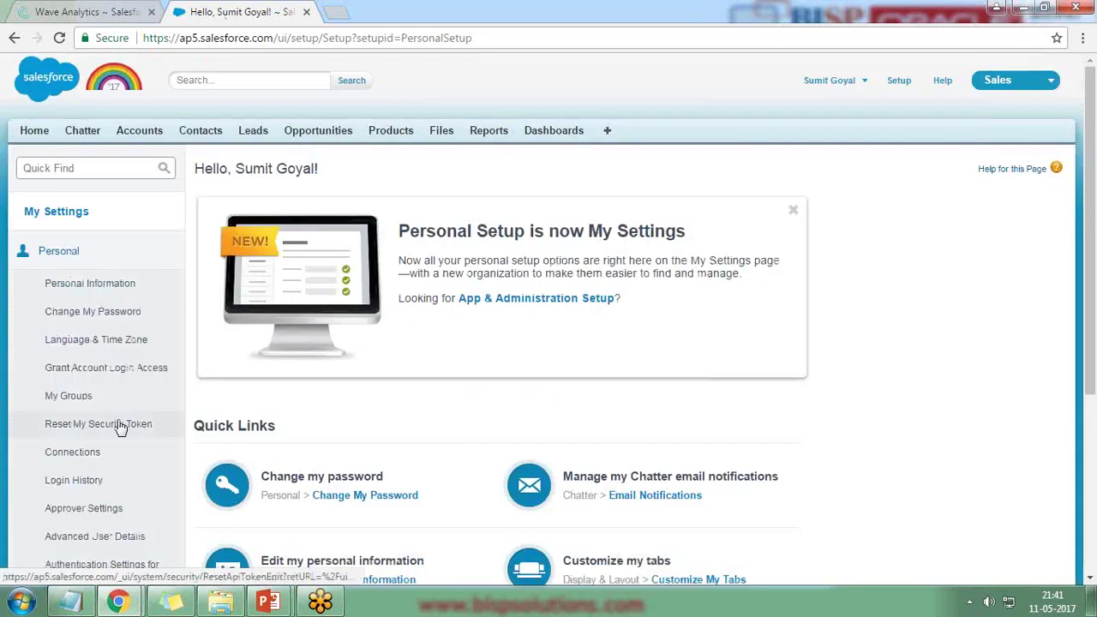
scroll(120, 427, down, 3)
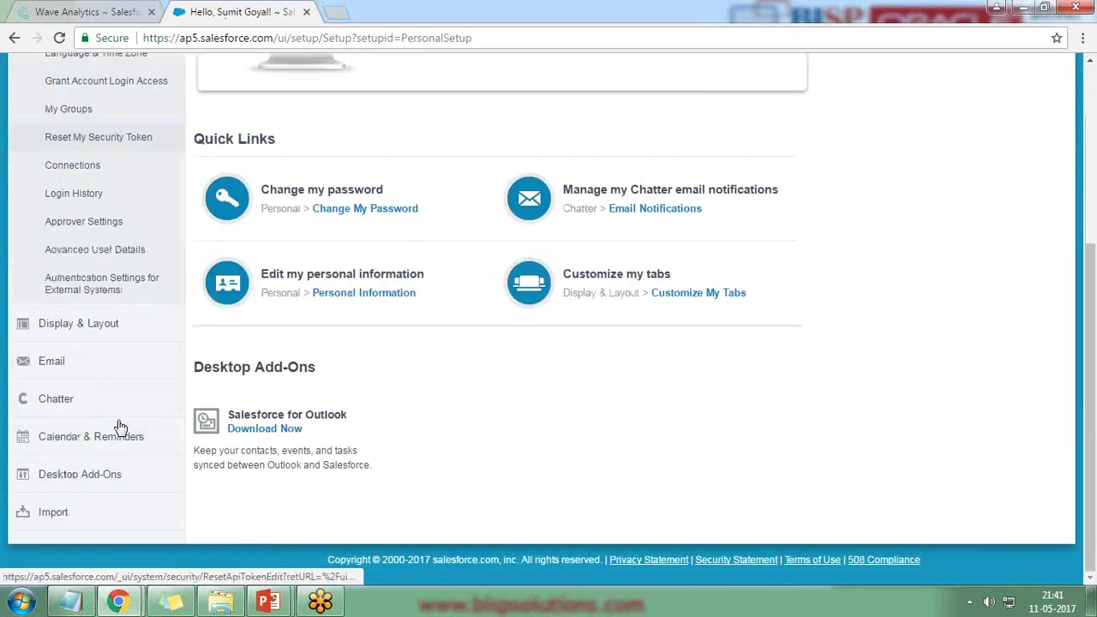
click(92, 248)
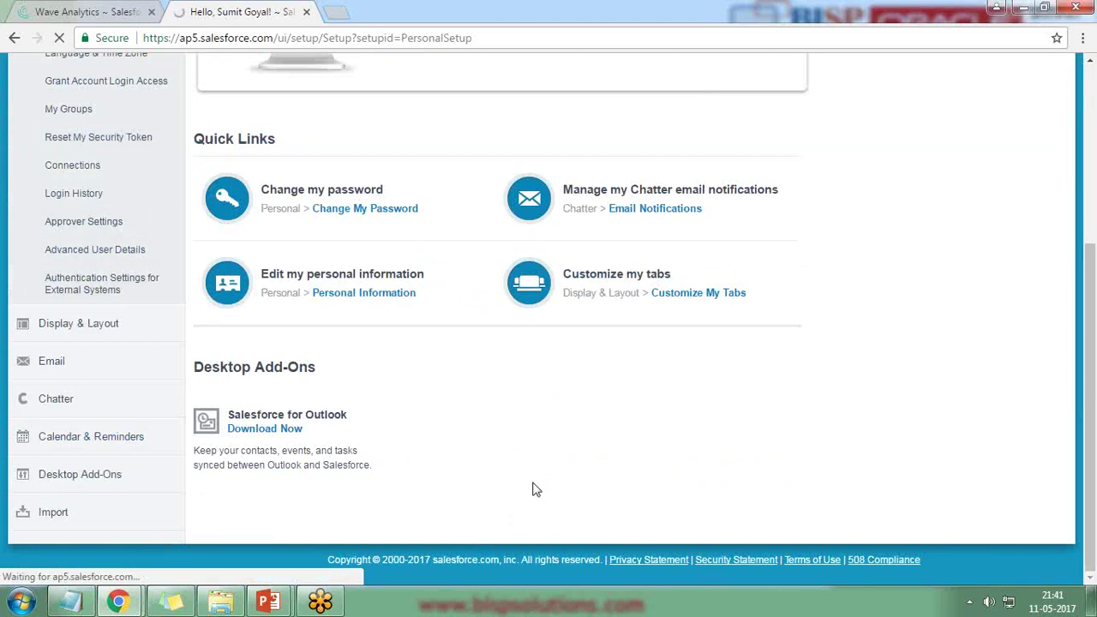
scroll(576, 202, down, 2)
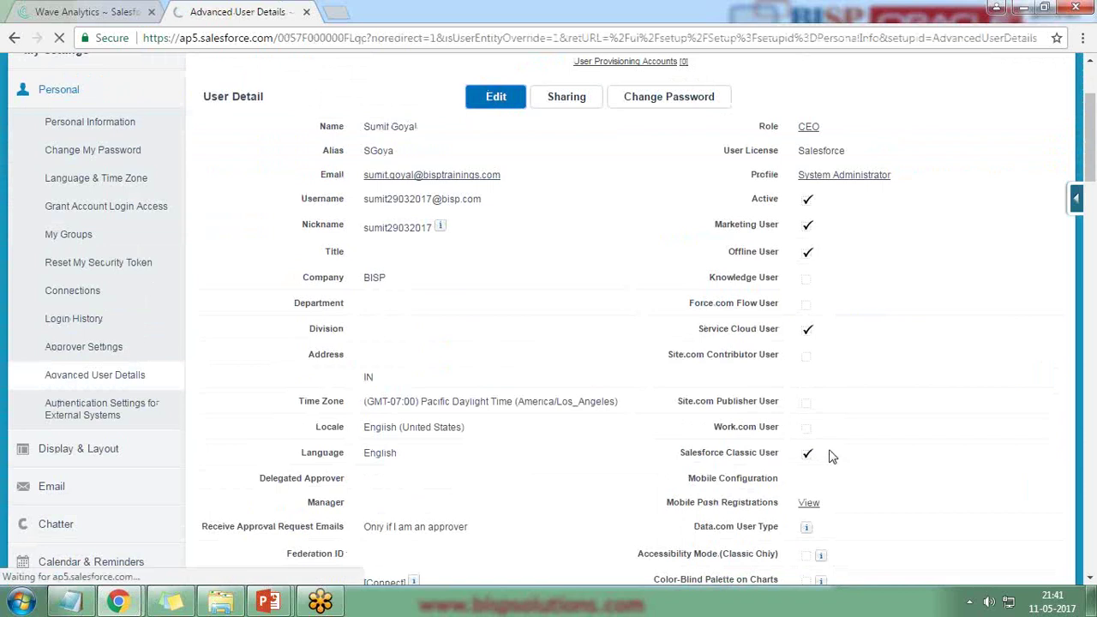
scroll(844, 449, down, 4)
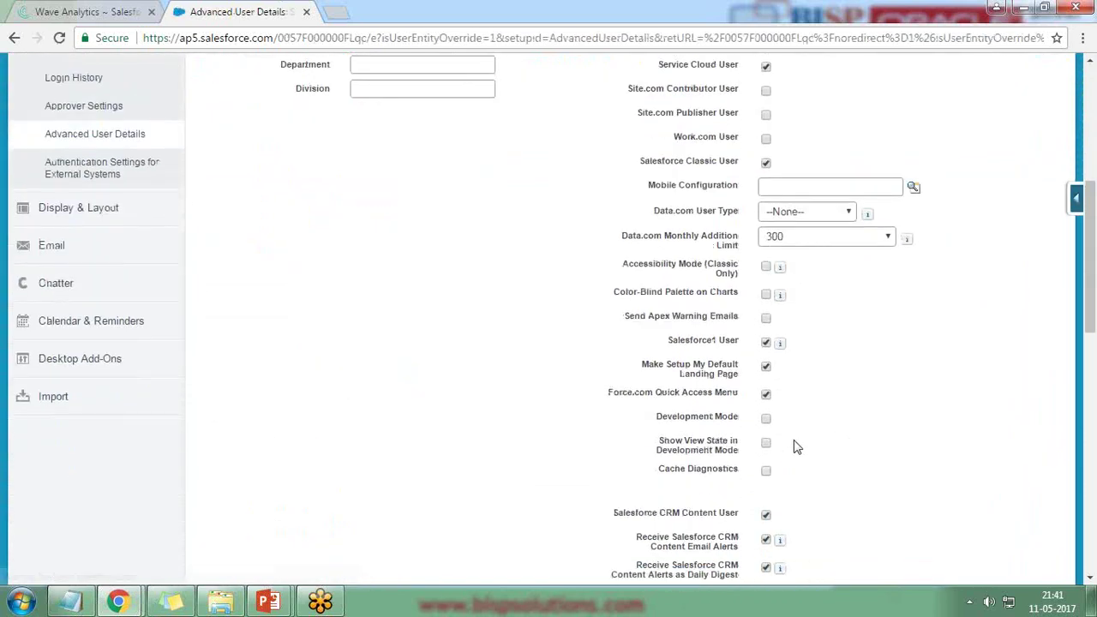
scroll(600, 448, up, 5)
click(495, 223)
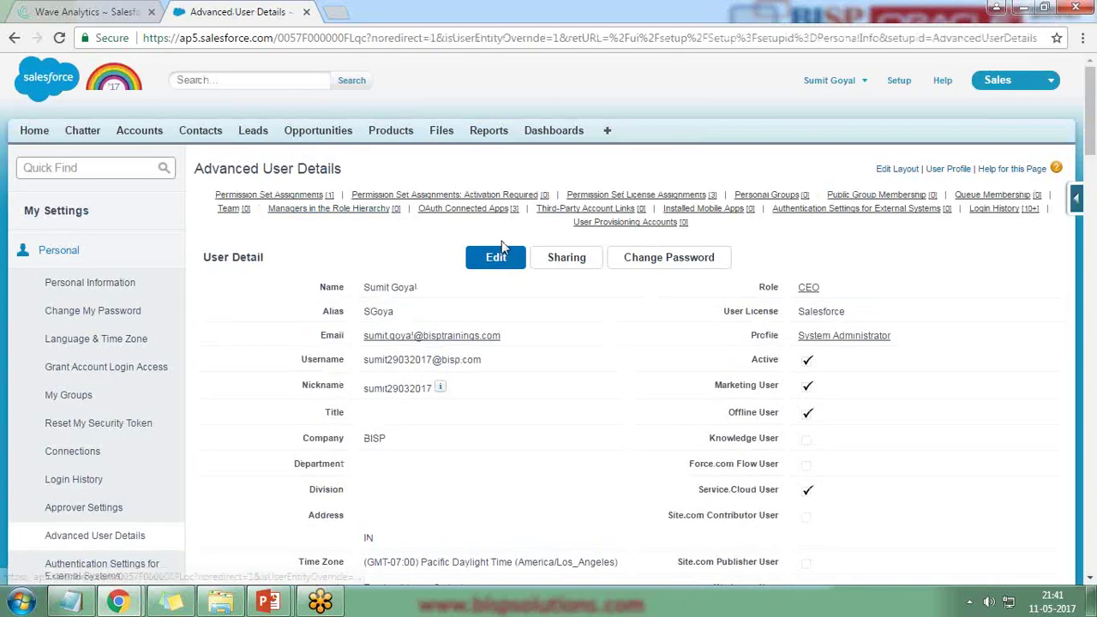
Step: Change the browser address path to /apex/vfpage1 and load it
click(279, 39)
key(shift+End)
key(Delete)
text(apex/)
key(Down)
key(Return)
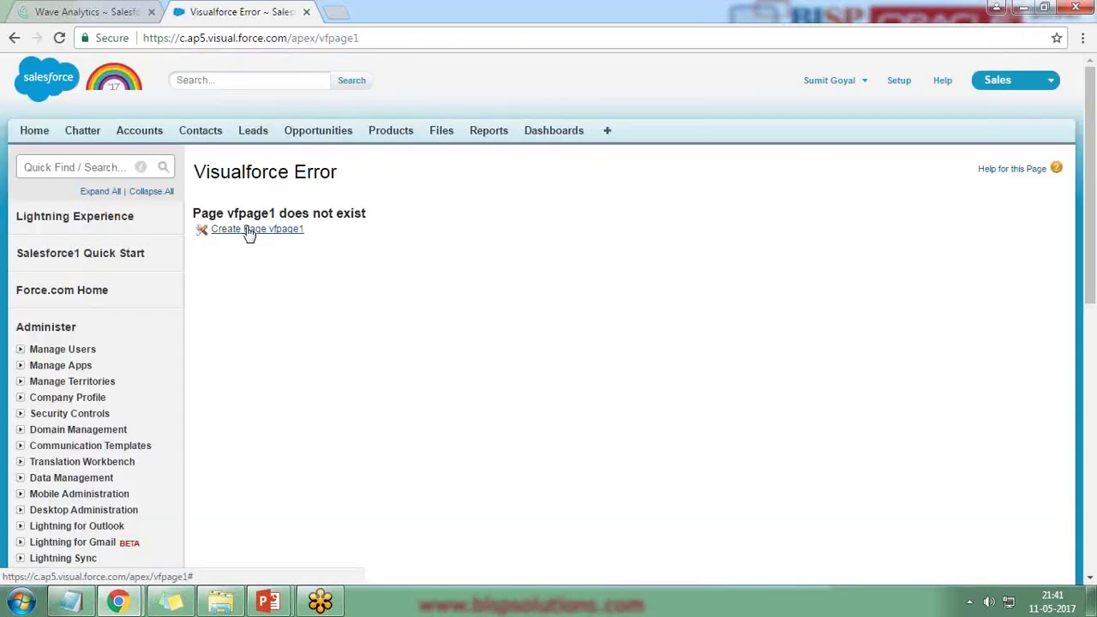
Step: Create the vfpage1 page and enlarge its code editor and text size
click(249, 229)
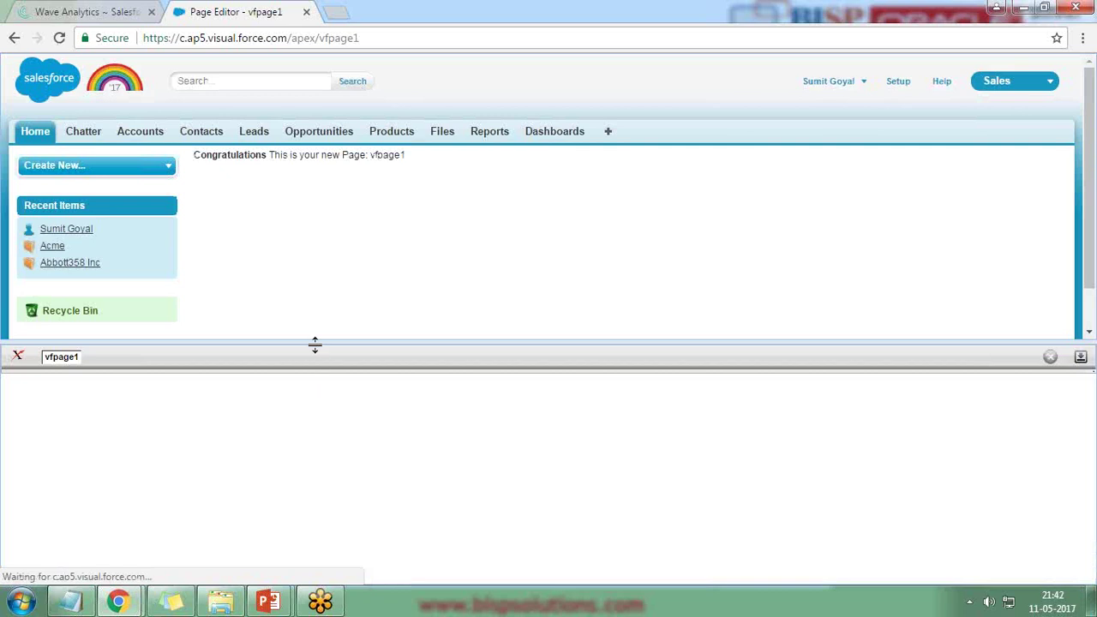
drag(316, 341, 328, 229)
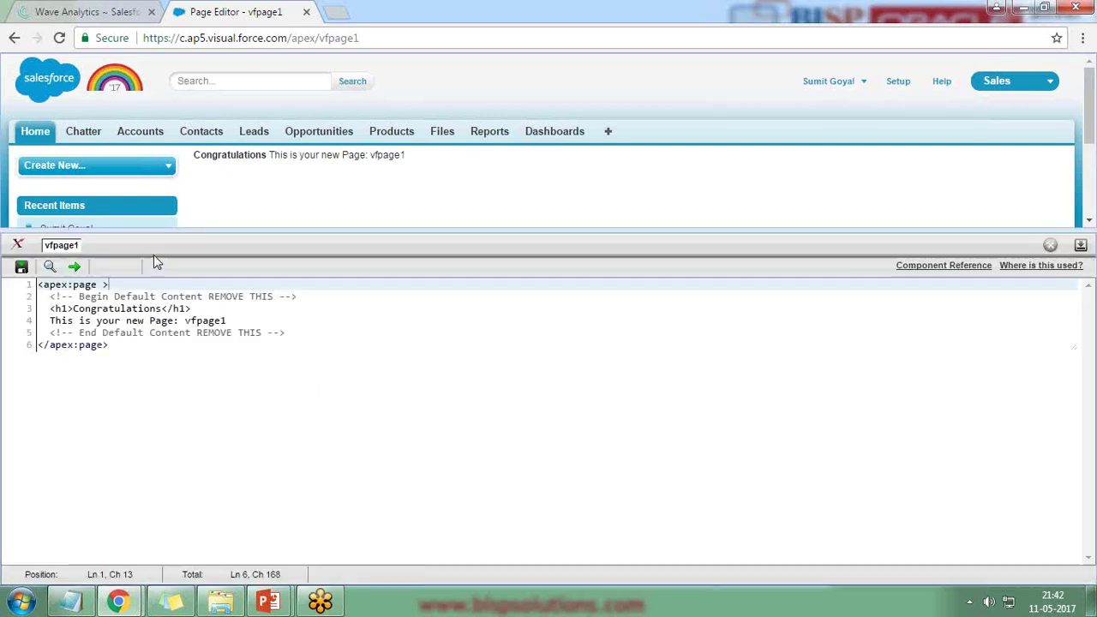
click(158, 267)
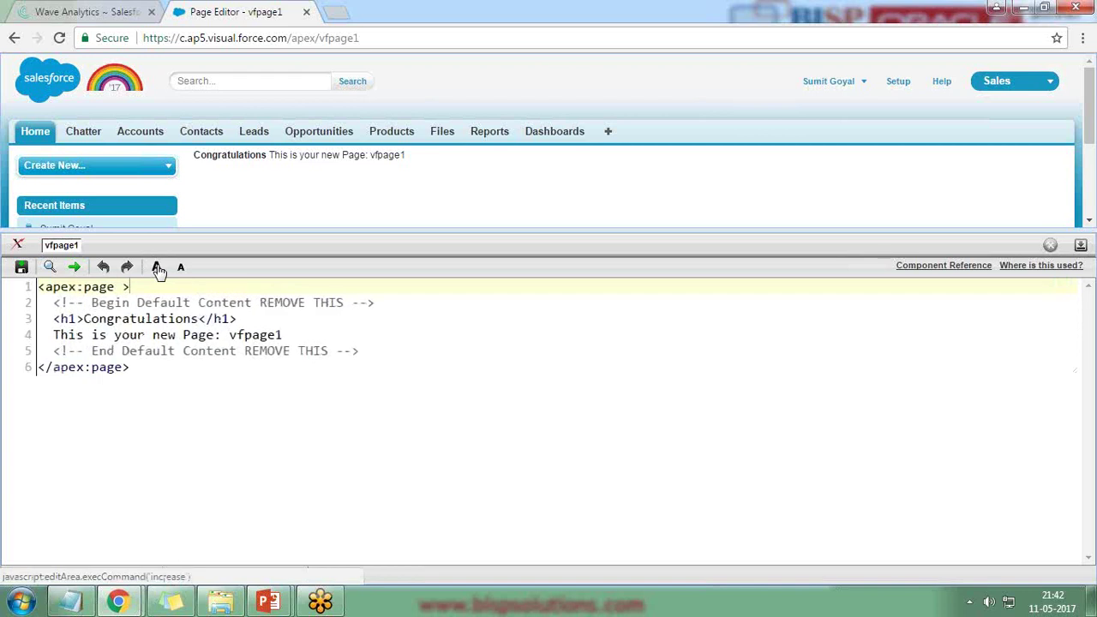
Step: Replace the default markup with <wave:dashboard dashboardId="">, then return to the Account Dashboard
drag(51, 306, 383, 354)
key(BackSpace)
key(Return)
key(Return)
text(<wave)
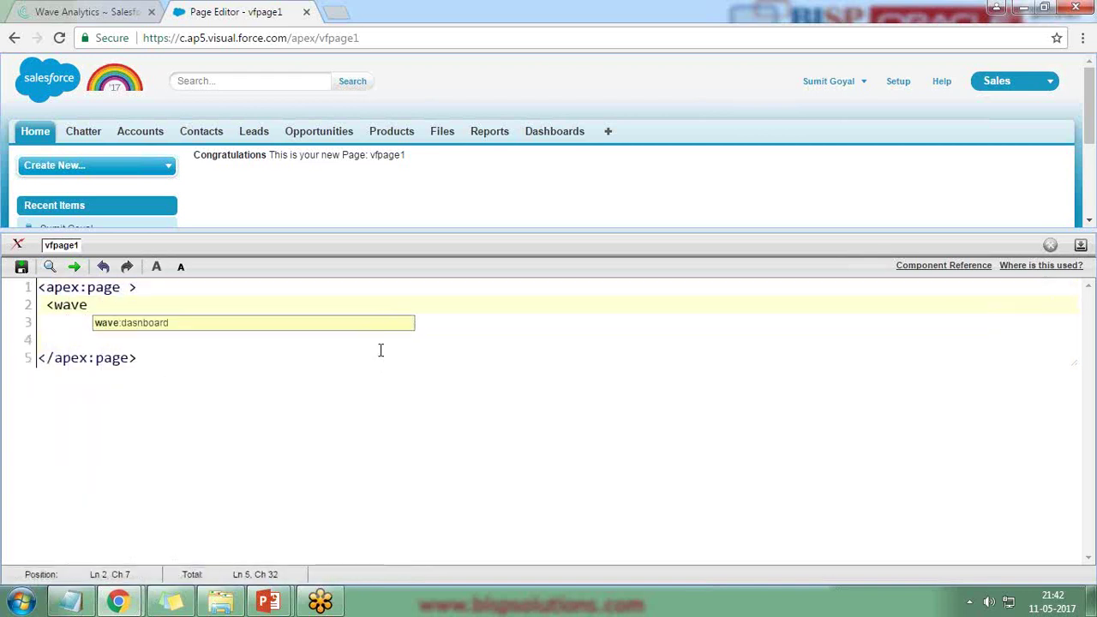
key(Return)
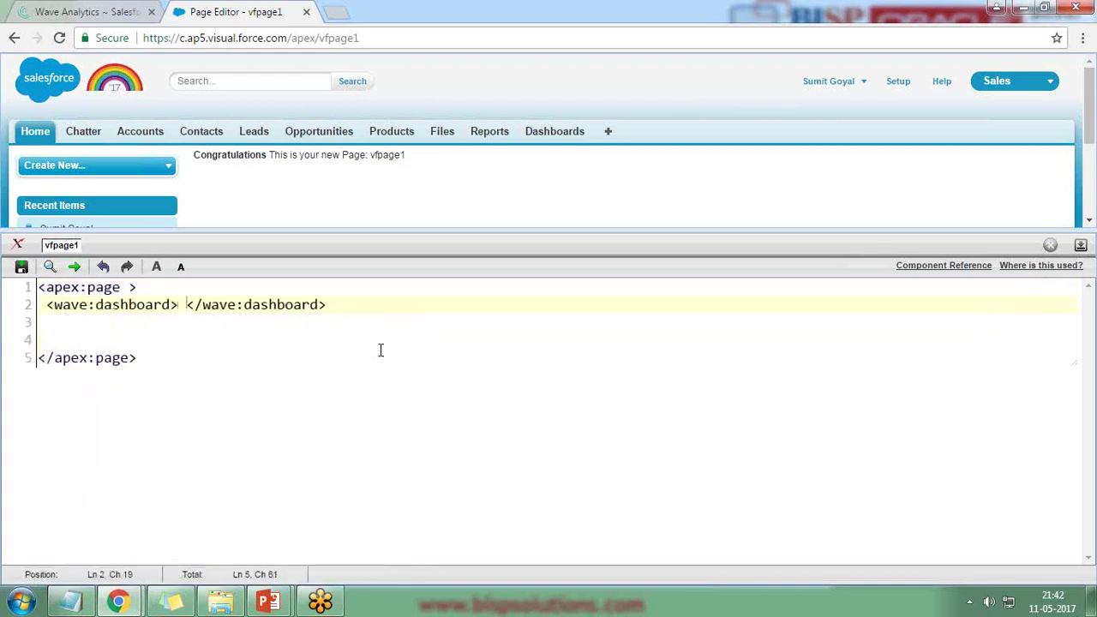
key(Left)
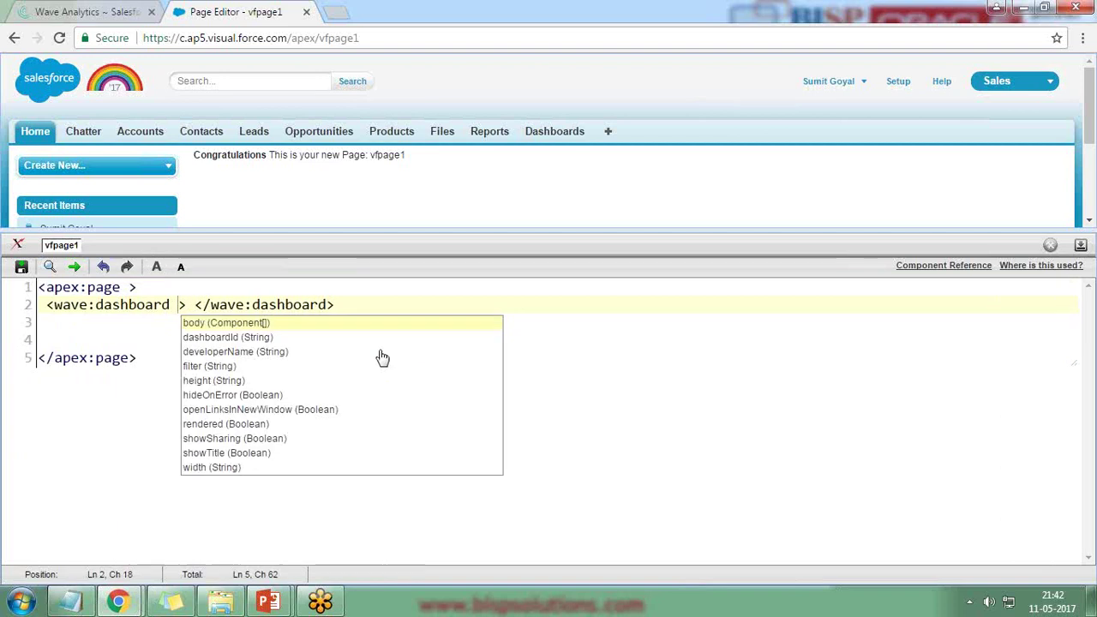
key(Down)
key(Return)
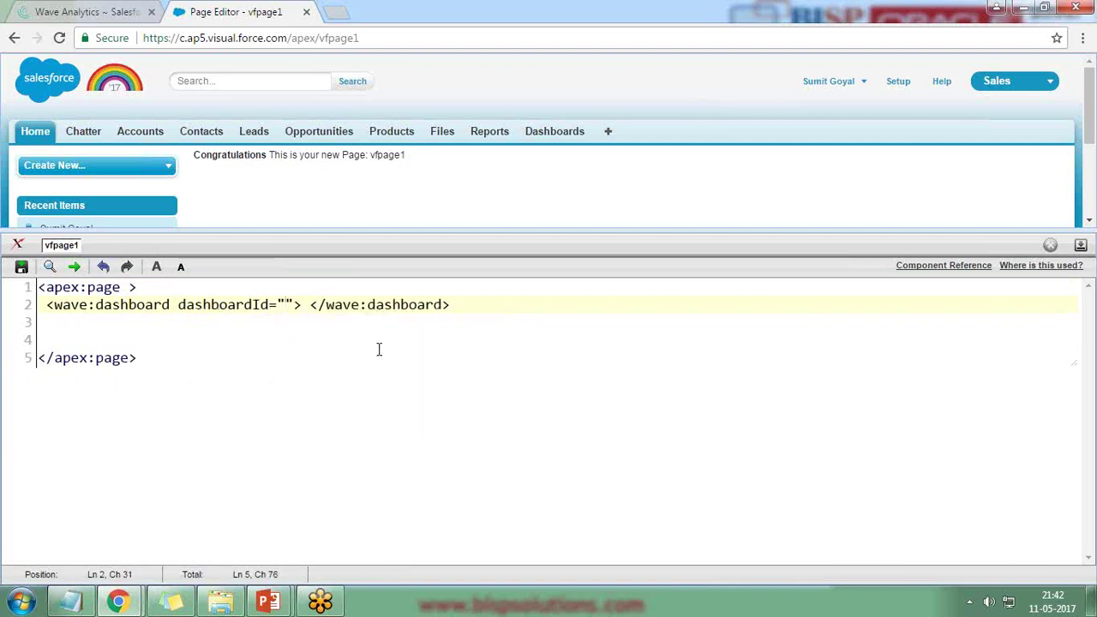
click(85, 9)
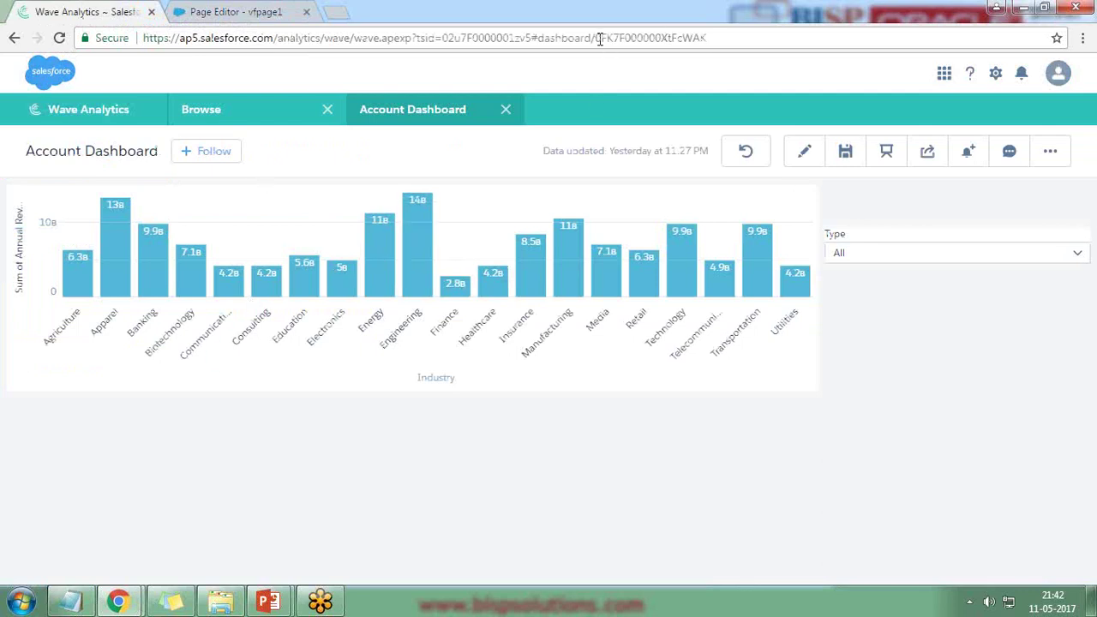
Step: Copy dashboard ID 0FK7F000000XtFcWAK from the Wave URL into dashboardId and save vfpage1
drag(595, 38, 711, 38)
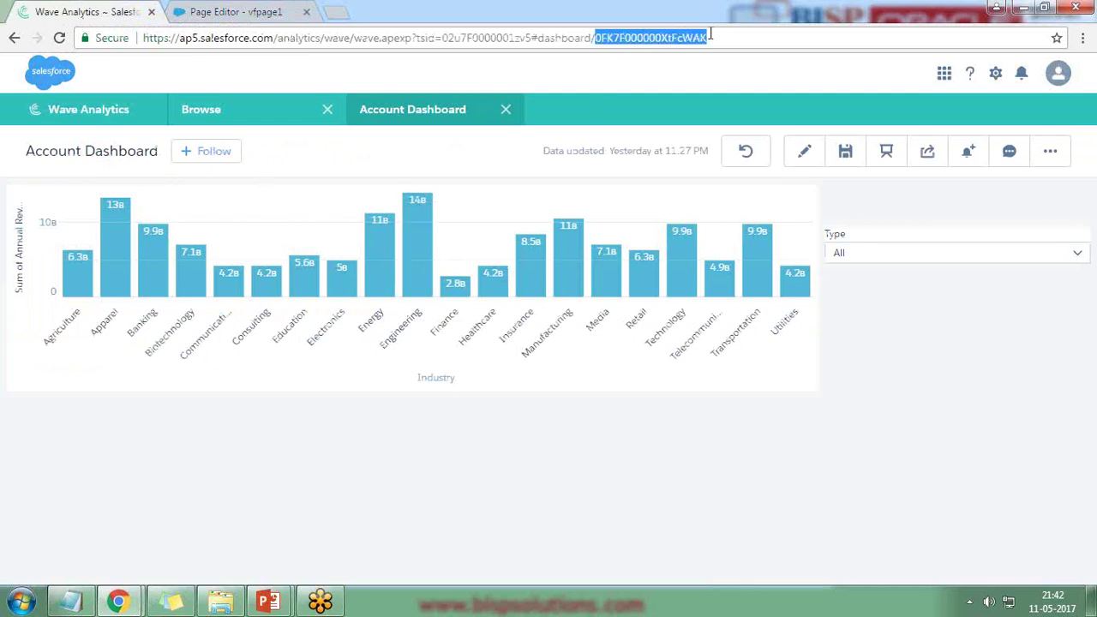
right_click(663, 38)
click(692, 98)
click(244, 11)
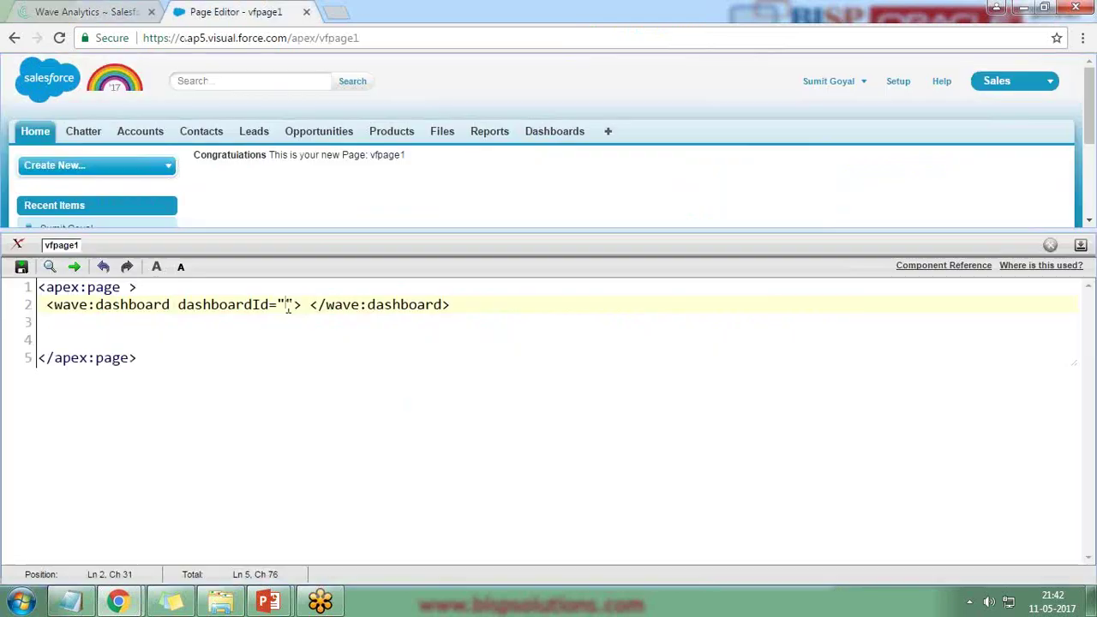
key(ctrl+v)
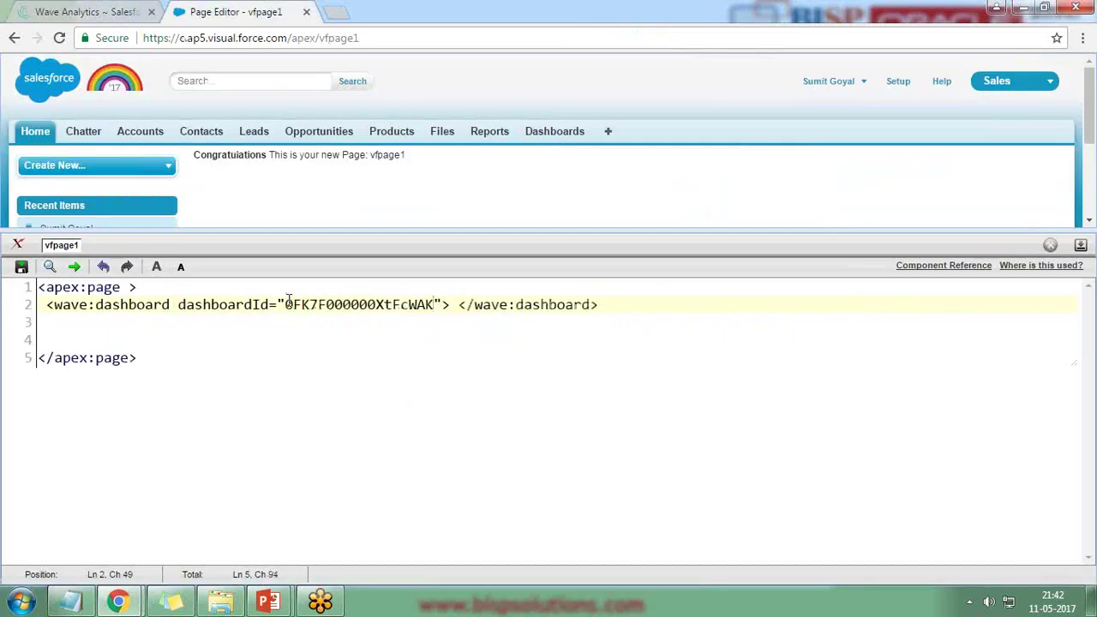
click(21, 267)
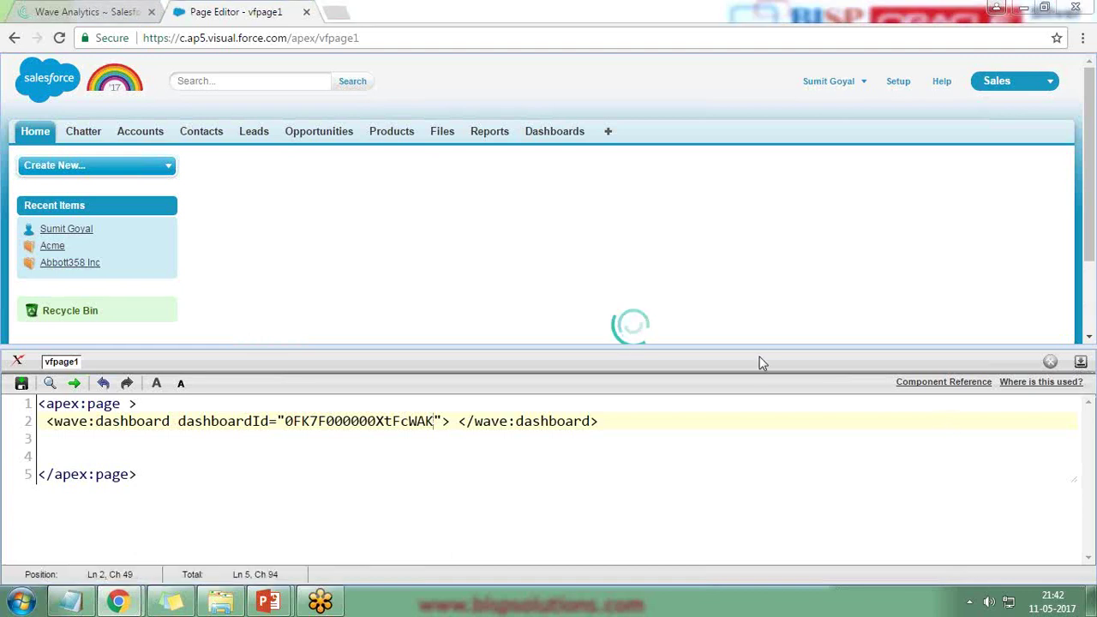
Step: Collapse the editor to view the embedded dashboard, then filter Type to Customer and back to All
drag(747, 344, 751, 415)
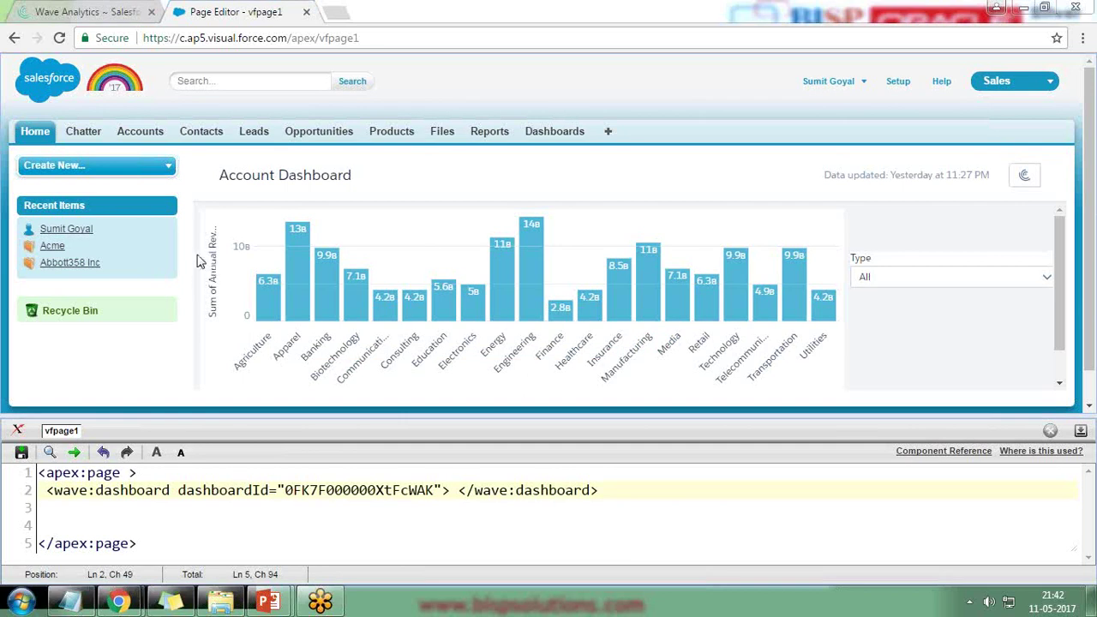
click(1079, 430)
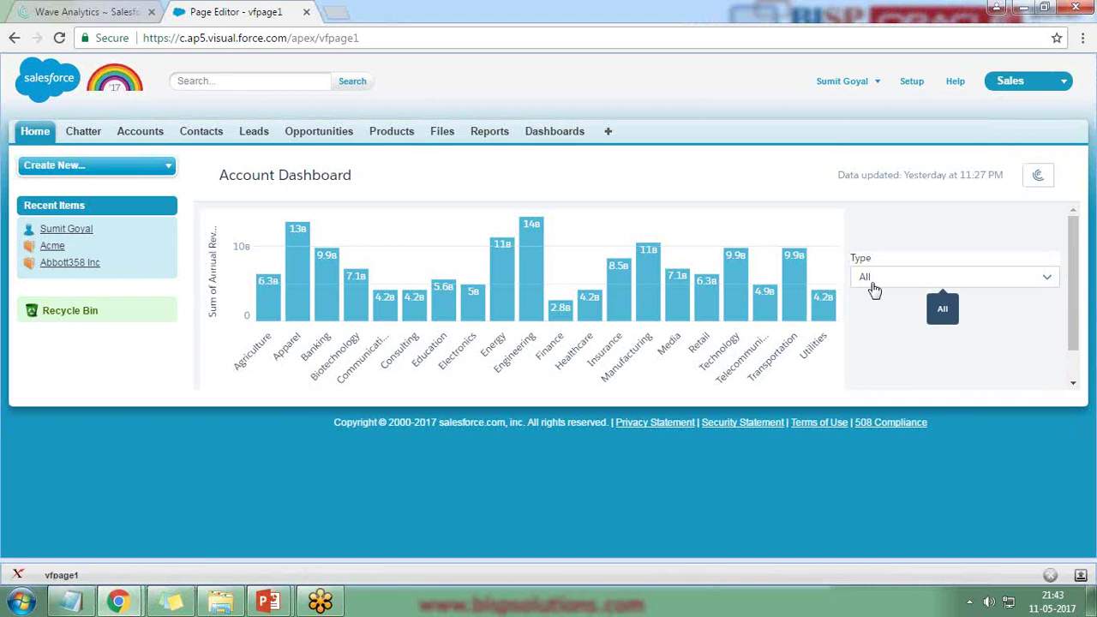
click(901, 284)
scroll(921, 333, down, 1)
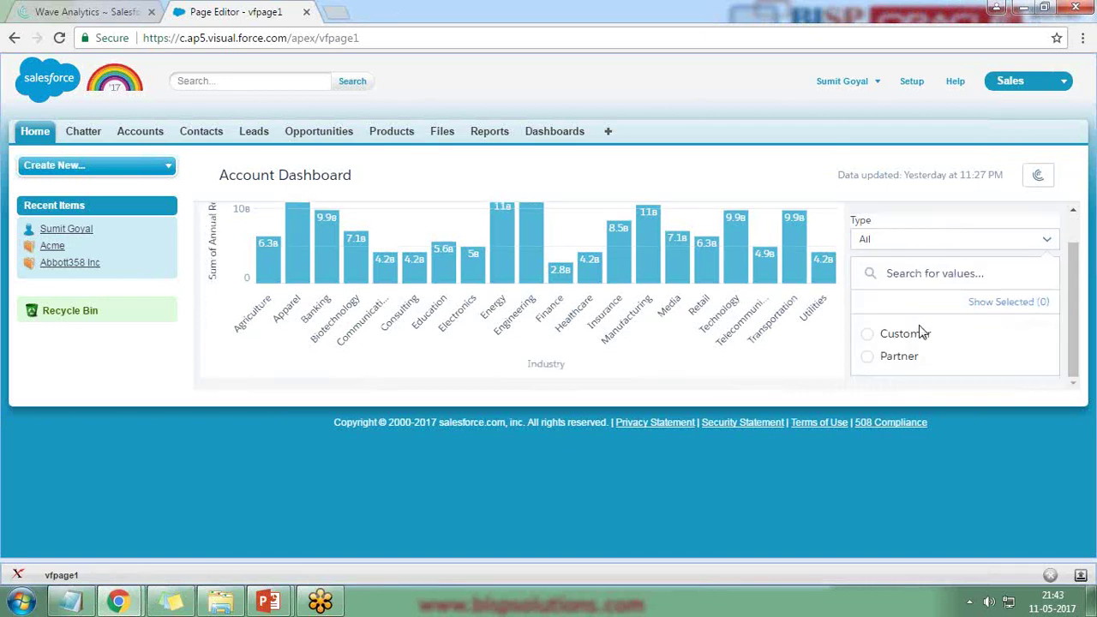
click(921, 332)
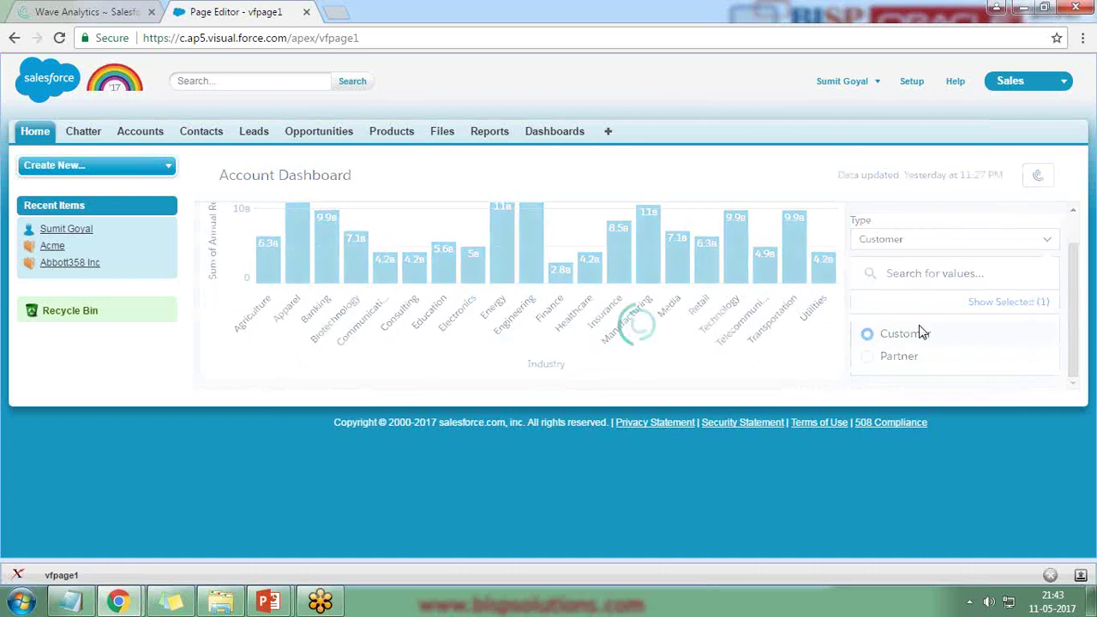
click(887, 335)
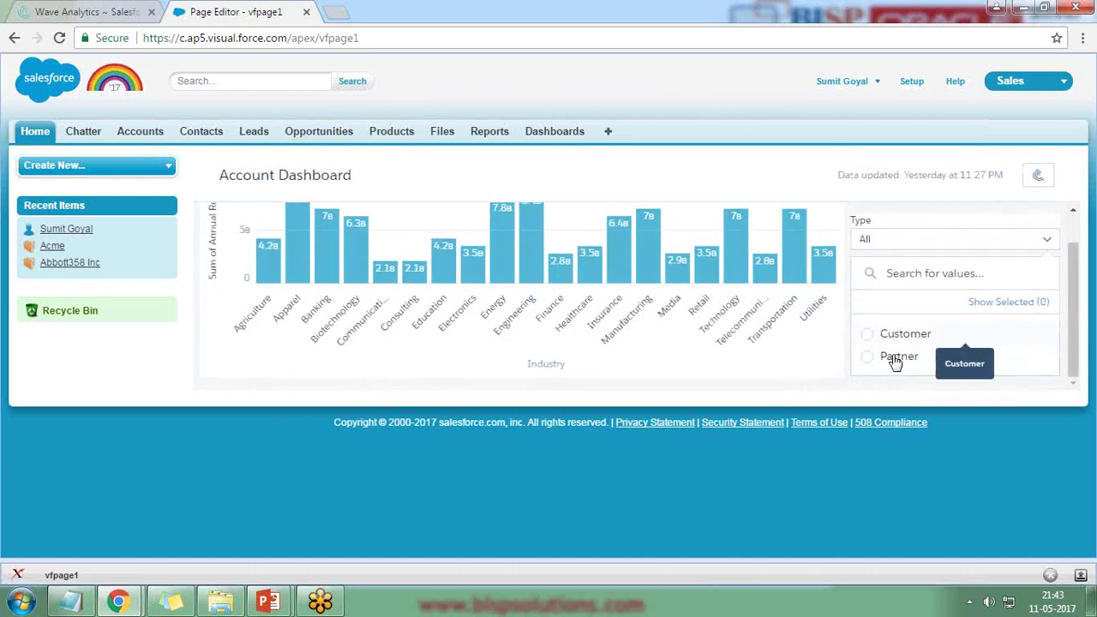